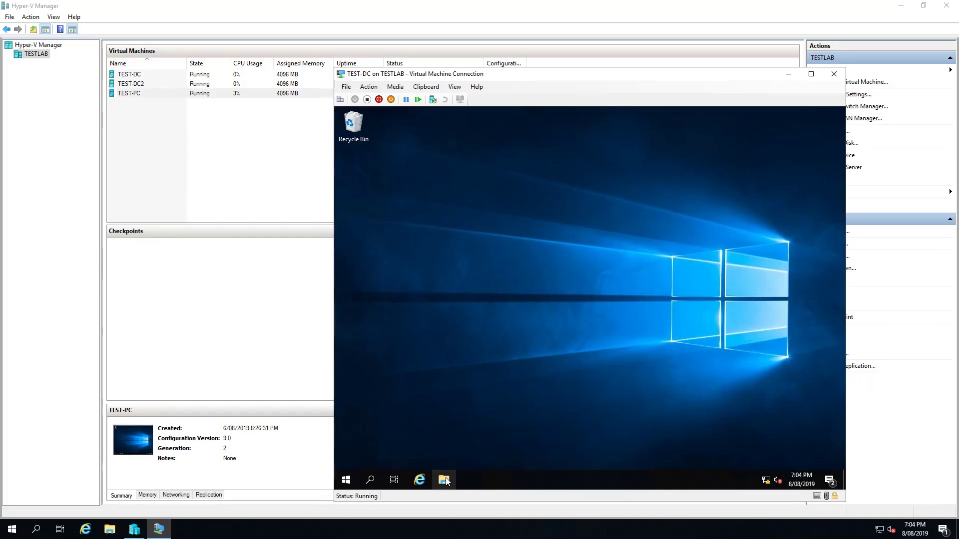
Open Local Disk (C:) in File Explorer
click(444, 479)
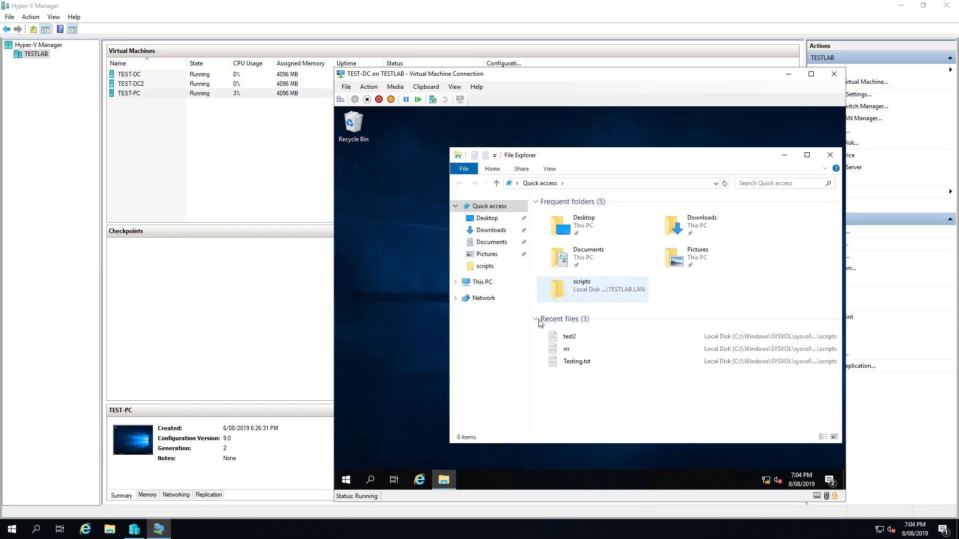
click(482, 282)
double_click(585, 340)
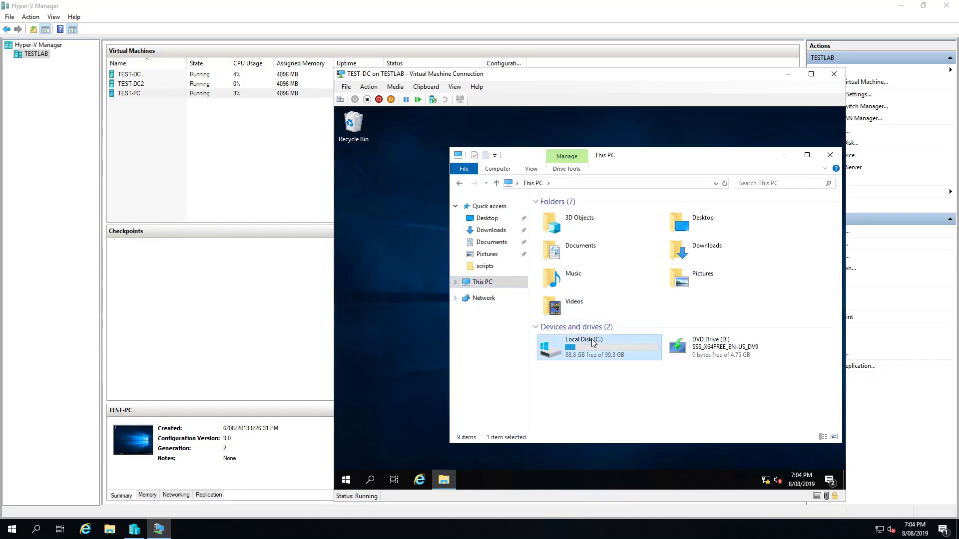
Create a new folder named 'Shared Drives' on C: and open its properties
right_click(585, 323)
mouse_move(649, 422)
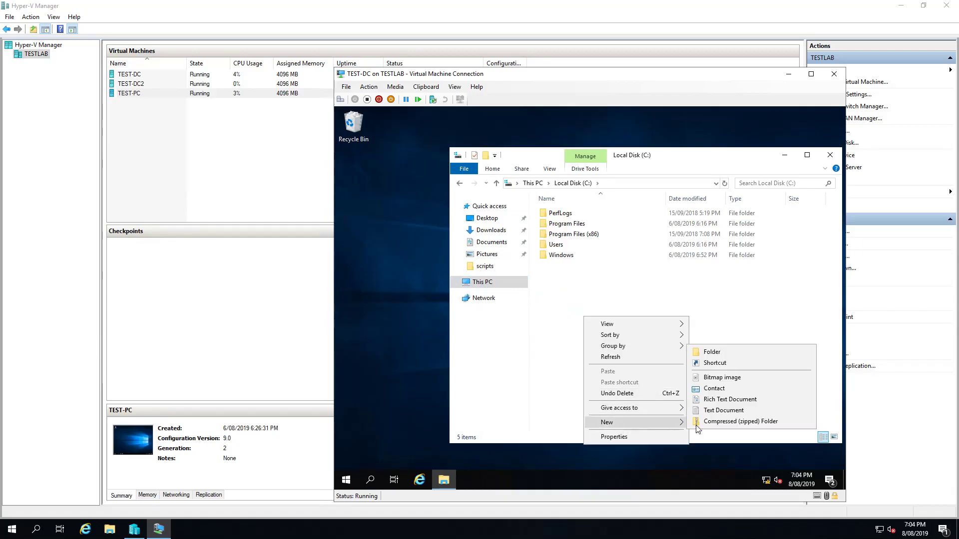
click(733, 354)
text(Shared Drives)
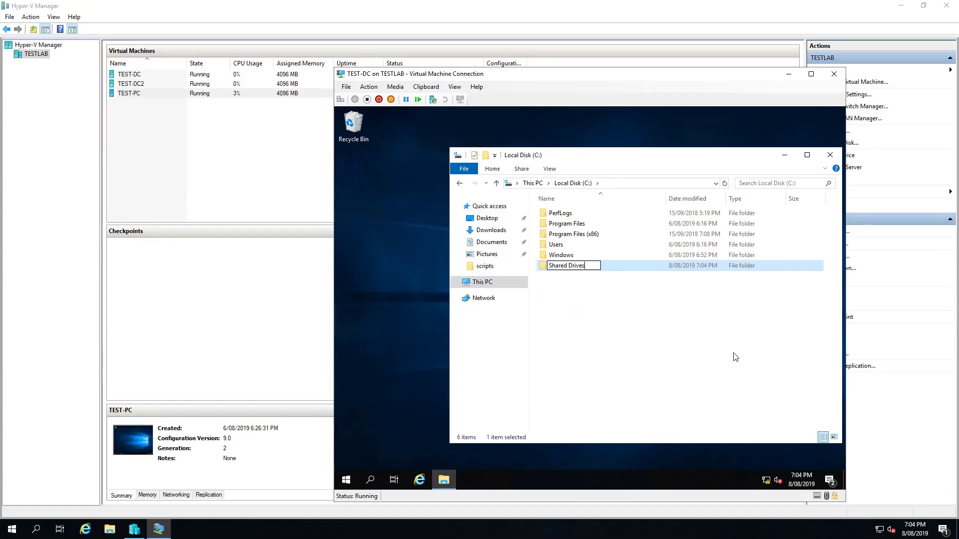
key(Return)
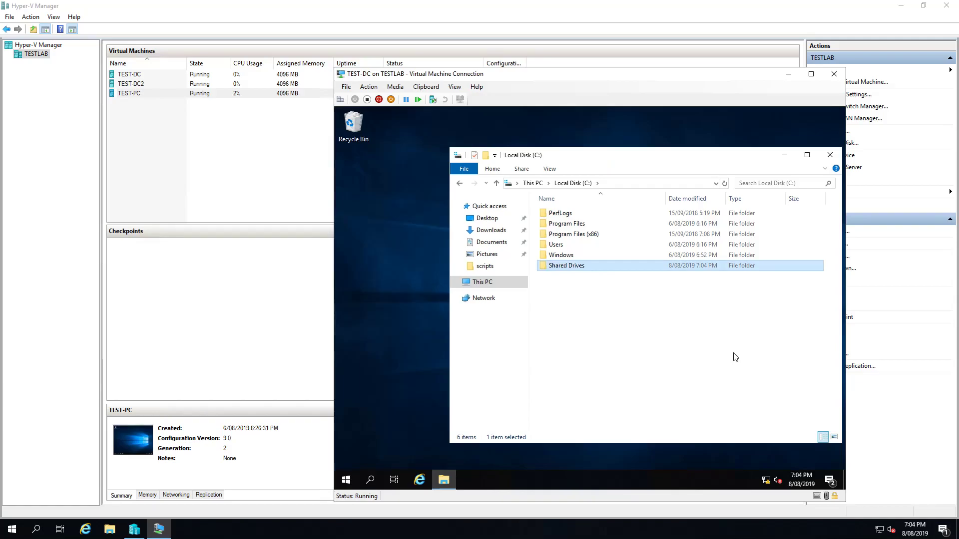
right_click(585, 266)
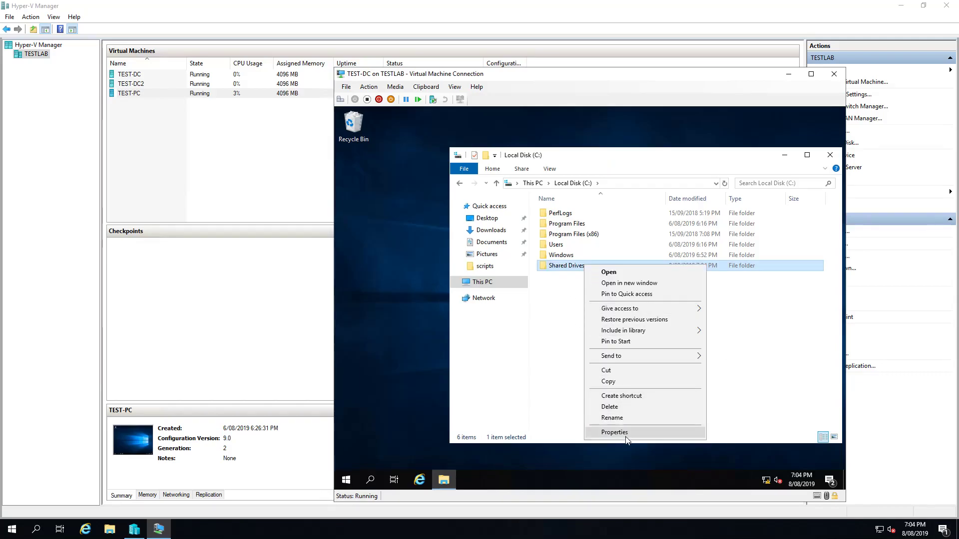
click(623, 434)
Turn on Advanced Sharing for the folder and allow Everyone Full Control
click(633, 249)
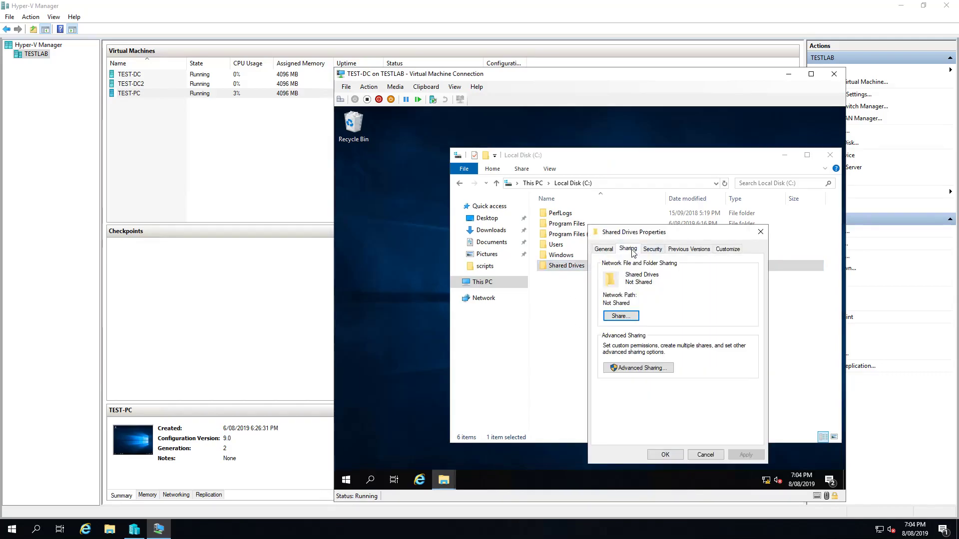
click(638, 369)
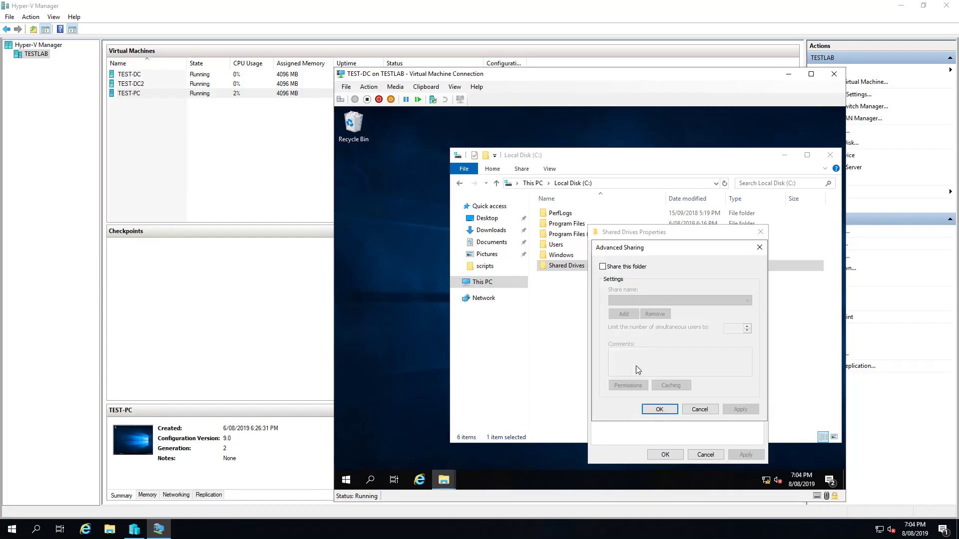
click(606, 268)
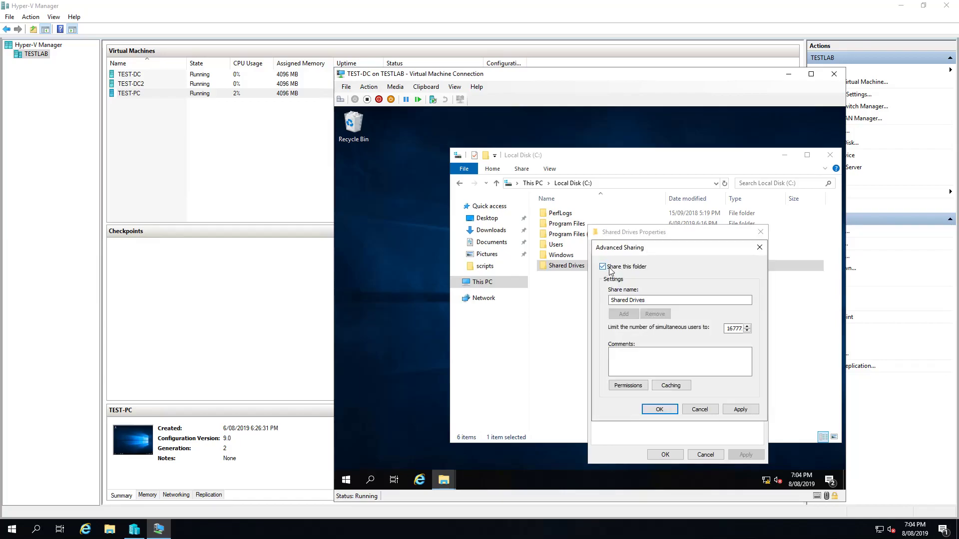
click(632, 388)
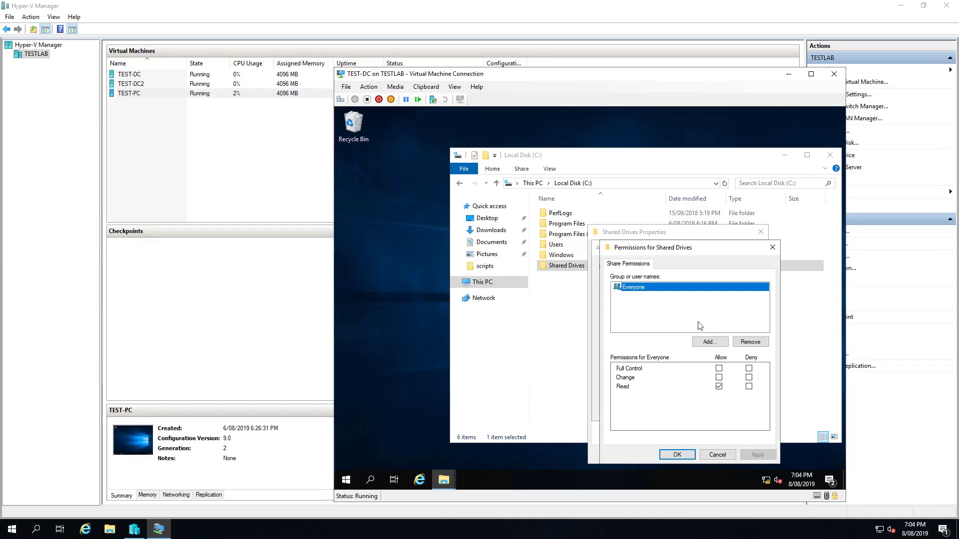
click(719, 369)
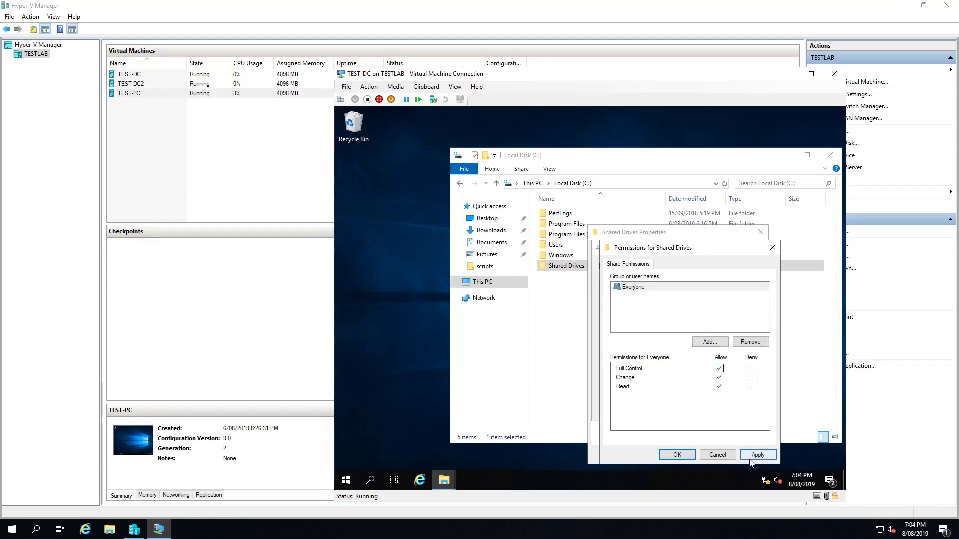
click(676, 455)
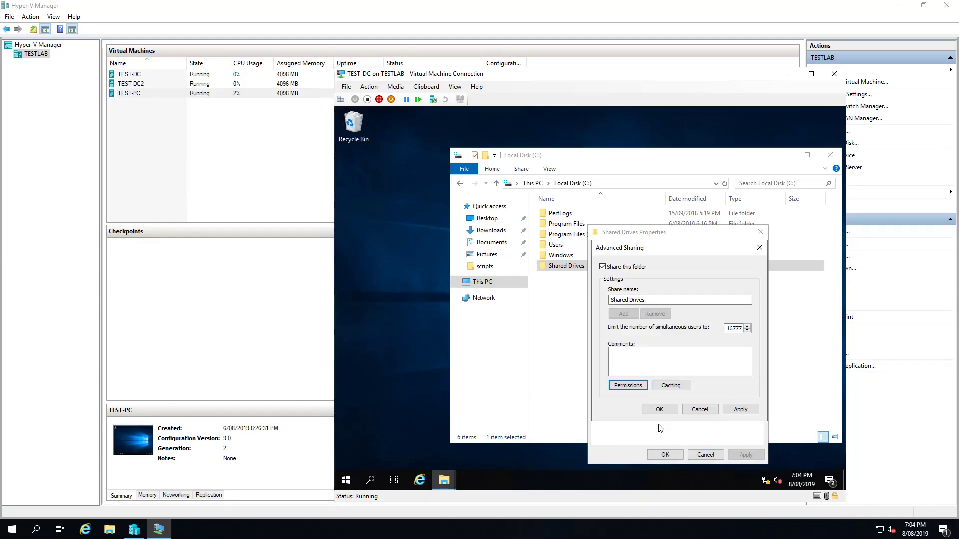
Recheck Everyone's Full Control share permission, then apply and close the sharing dialogs
click(628, 386)
click(718, 369)
click(718, 370)
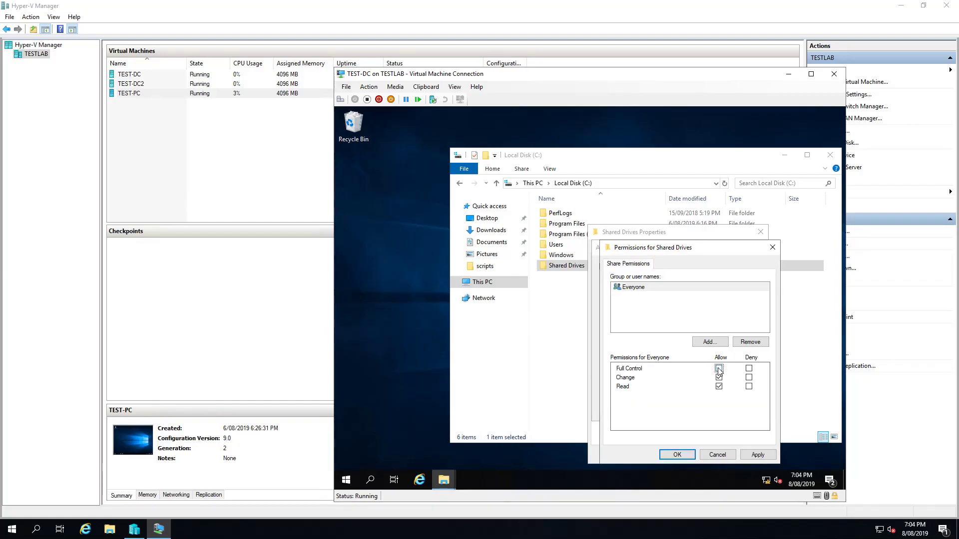
click(757, 455)
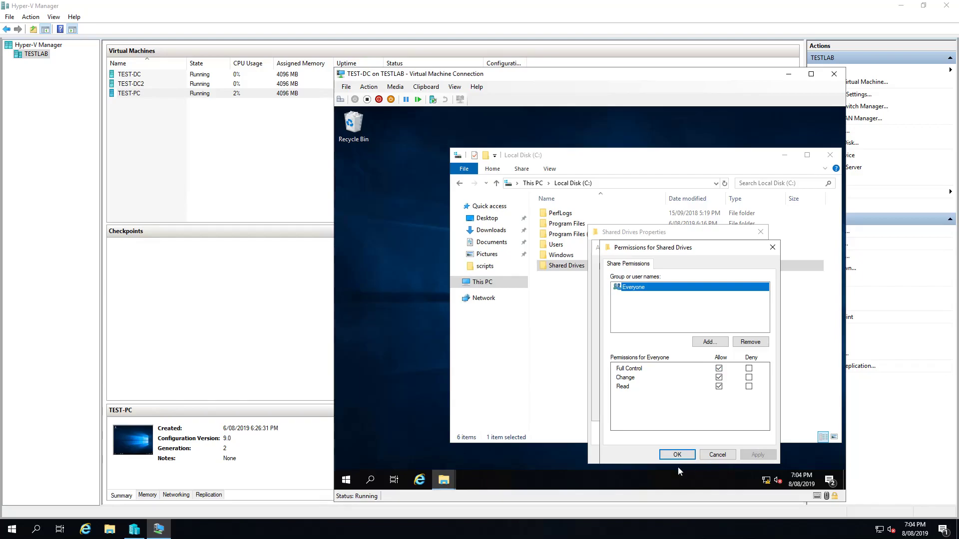
click(677, 455)
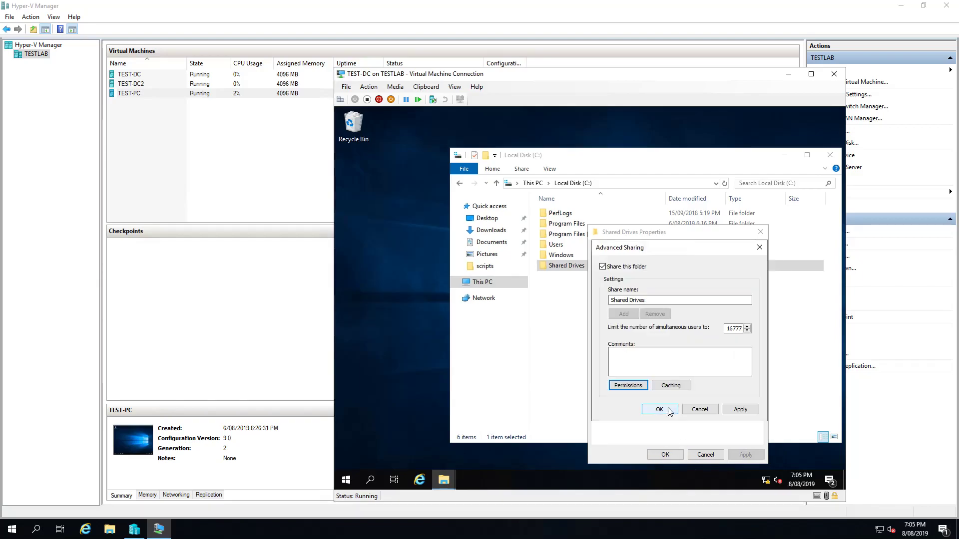
click(655, 411)
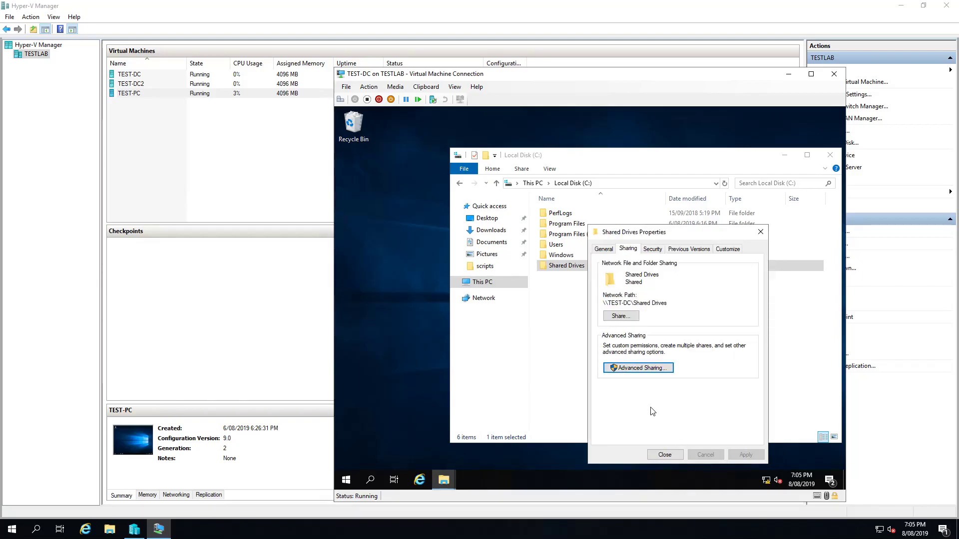
Attempt to remove the inherited Users group under Security, dismiss the inheritance warnings, and cancel
click(653, 249)
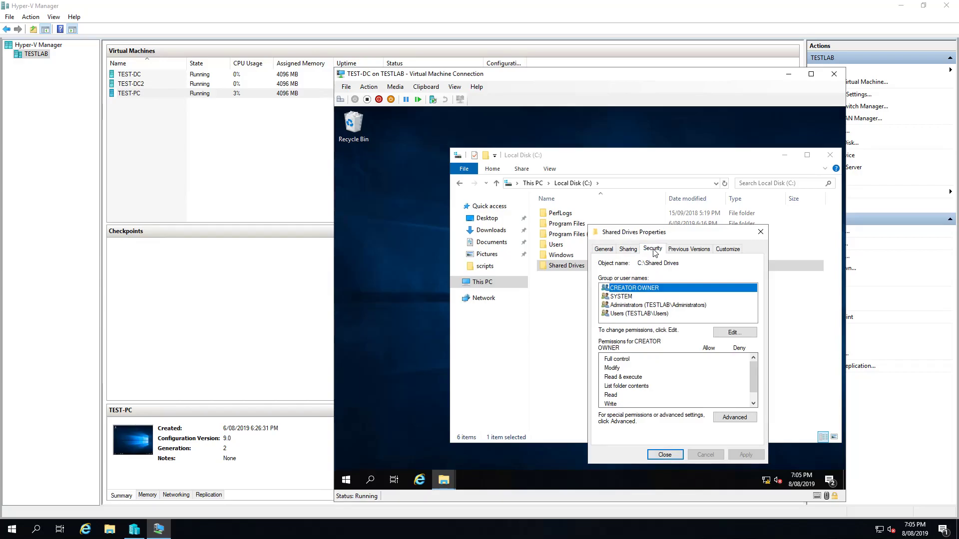
click(631, 314)
click(725, 333)
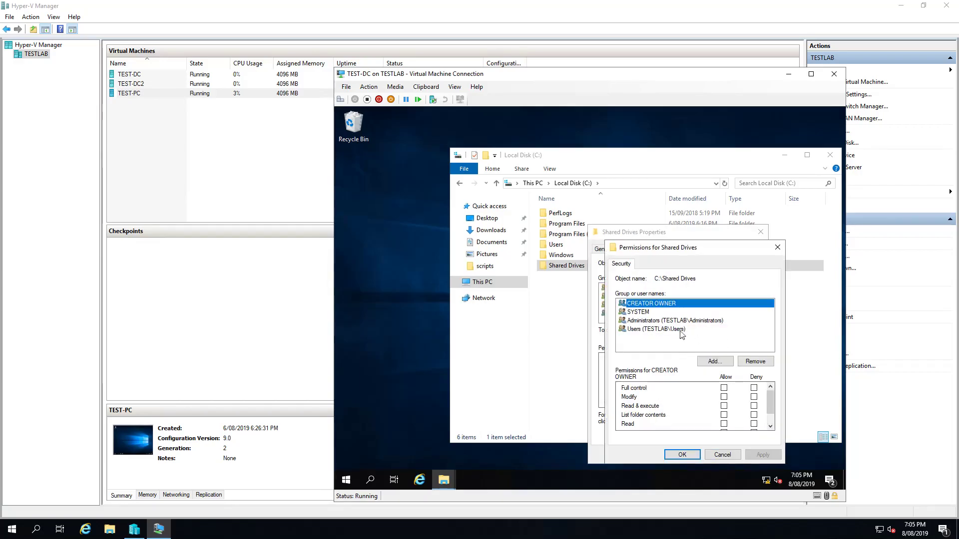
click(655, 330)
click(755, 361)
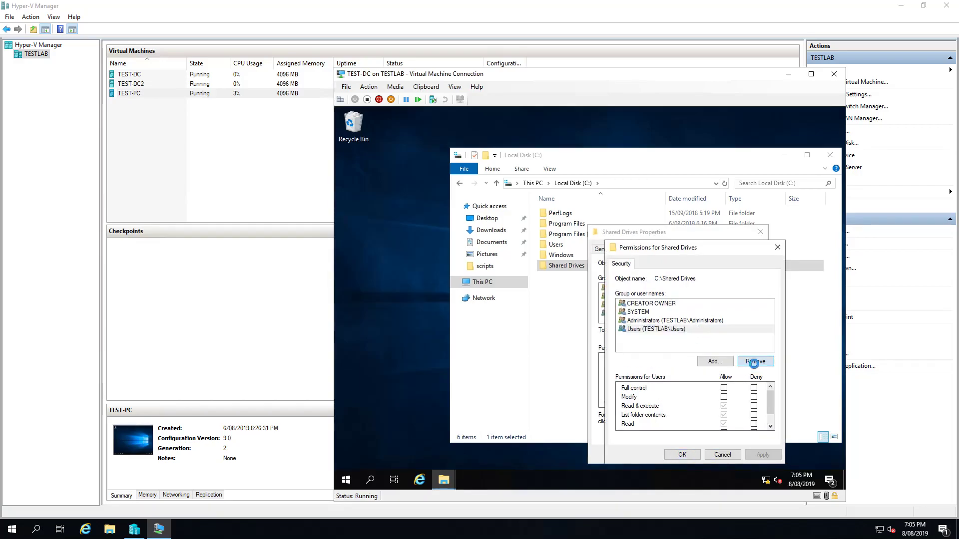
click(662, 341)
click(748, 362)
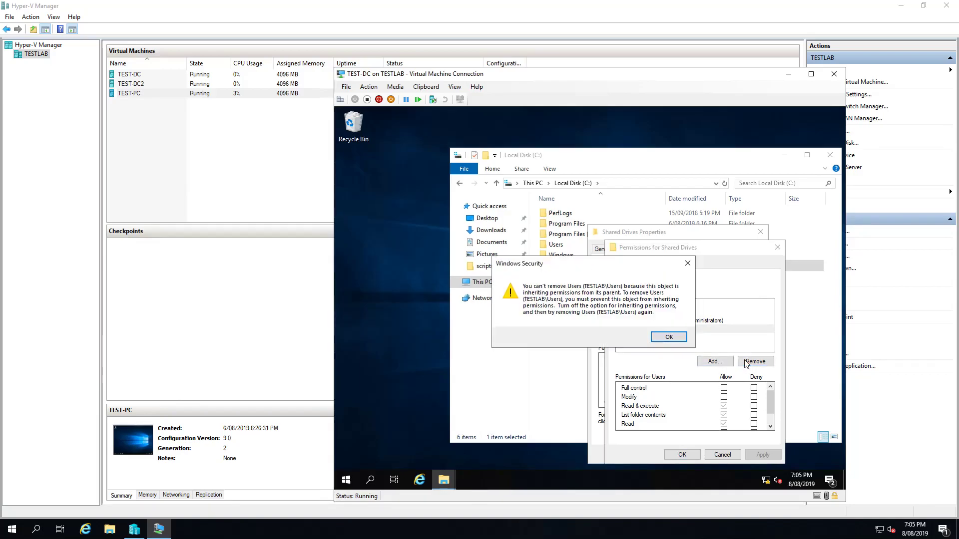
click(666, 337)
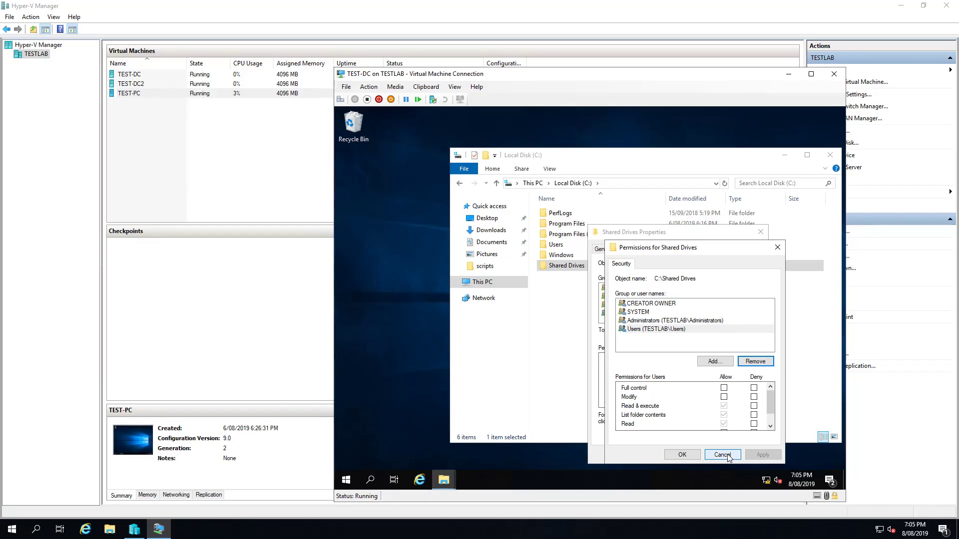
click(722, 455)
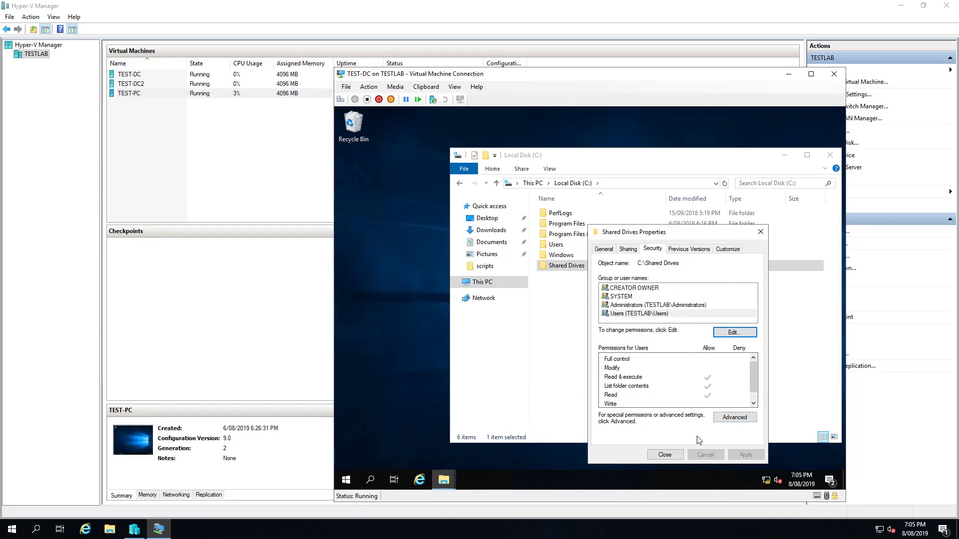
Add the test client account with Read & execute, List folder contents and Read, apply, and close Properties
click(734, 333)
click(711, 364)
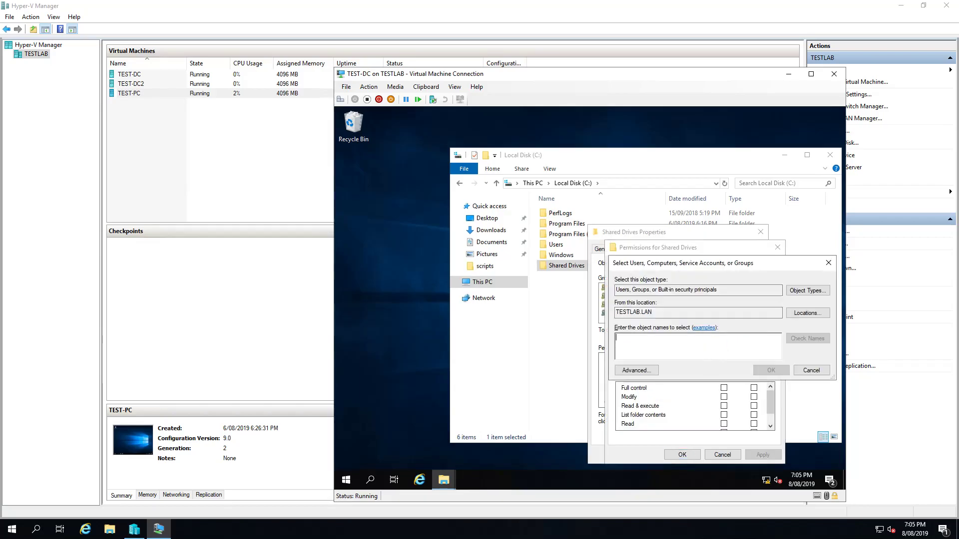
text(testclient)
click(805, 339)
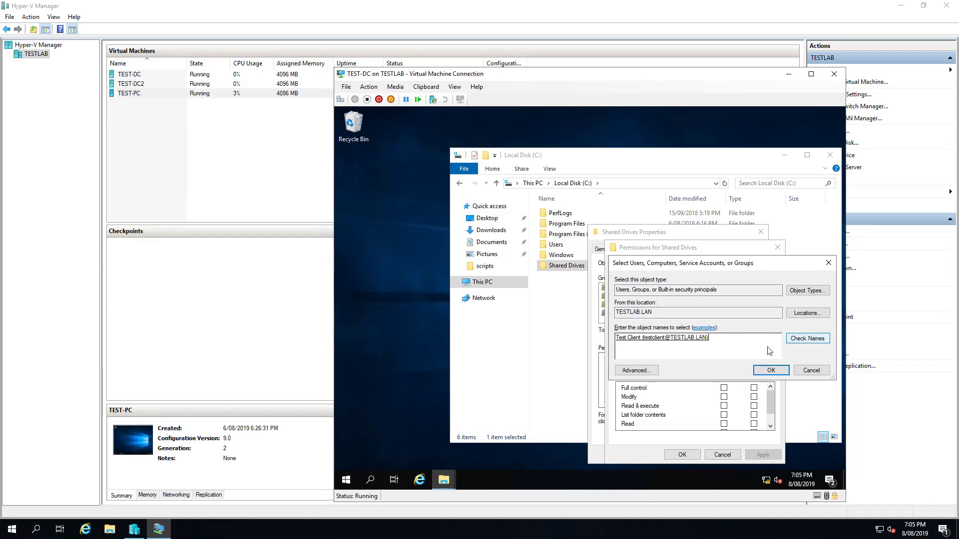
click(771, 374)
click(784, 371)
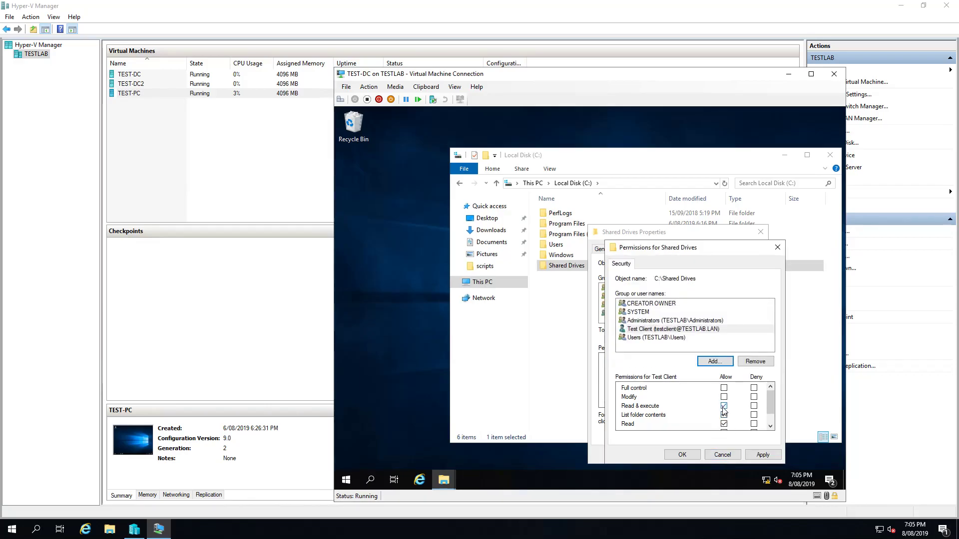
click(763, 456)
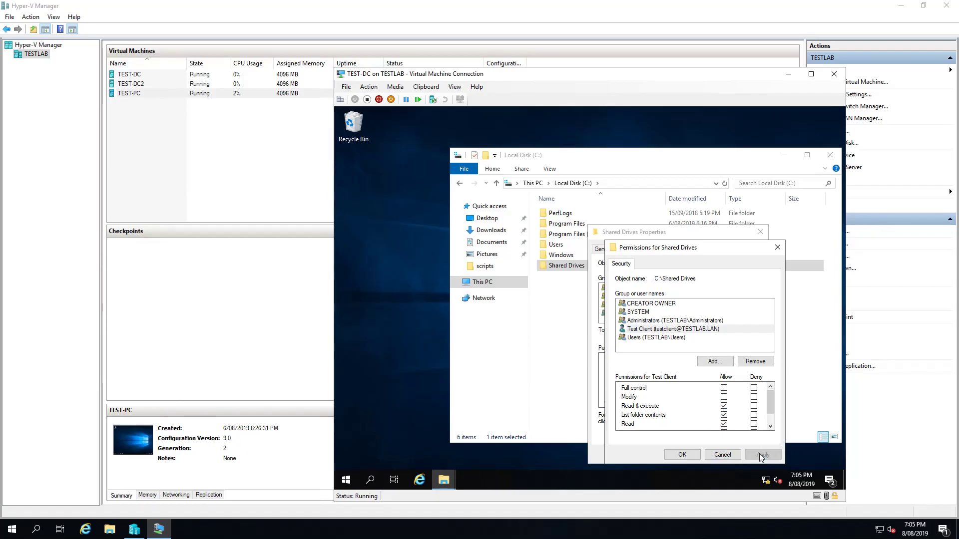
click(677, 454)
click(667, 455)
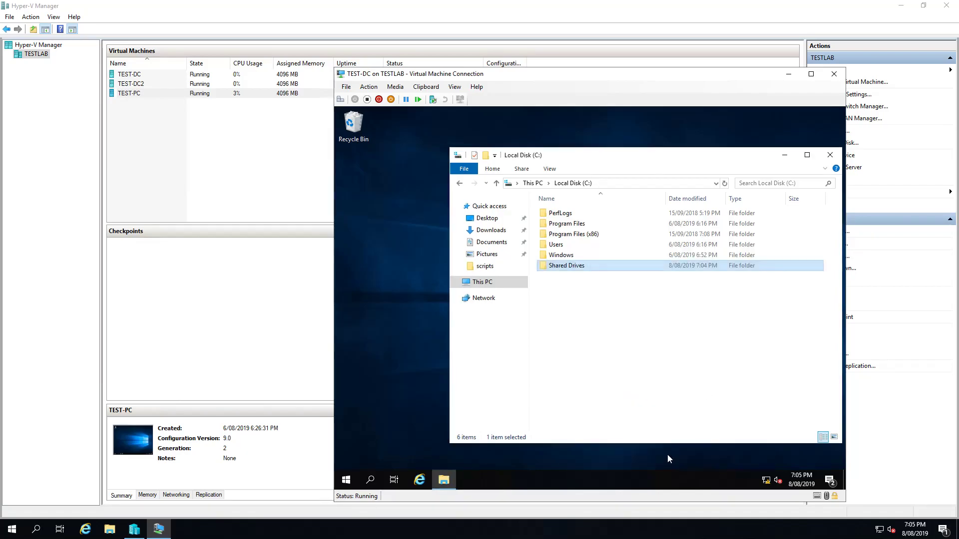
Close the C: drive window and open Windows Administrative Tools from the Start menu
click(829, 155)
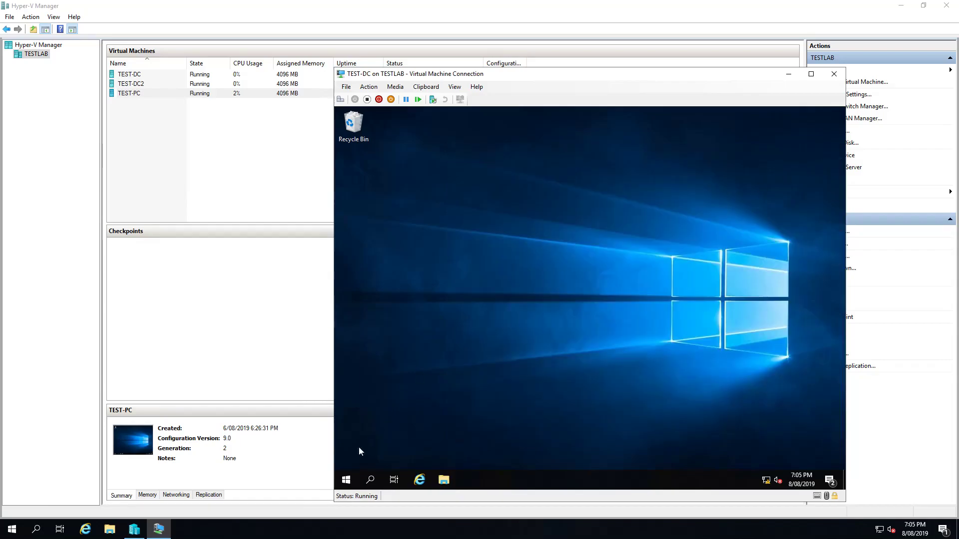
click(346, 481)
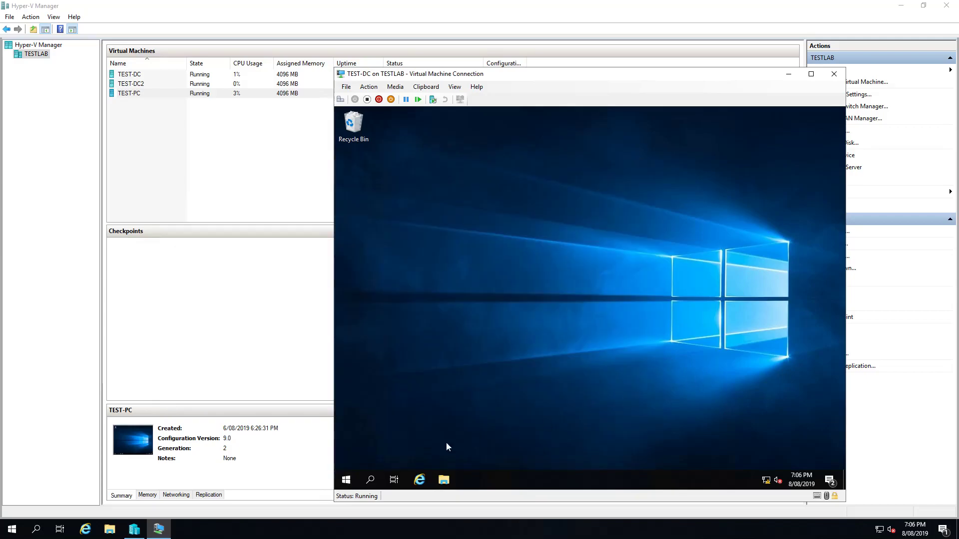
click(345, 480)
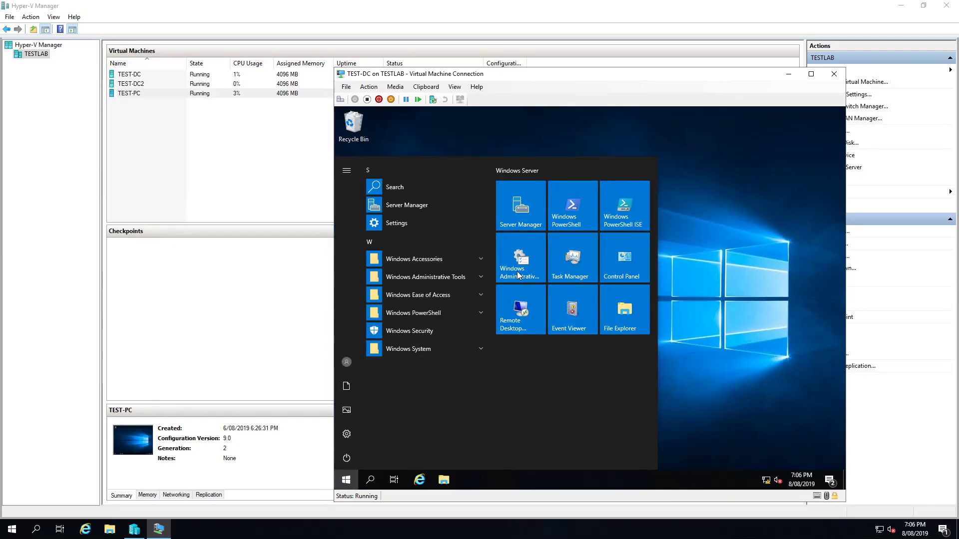
click(518, 274)
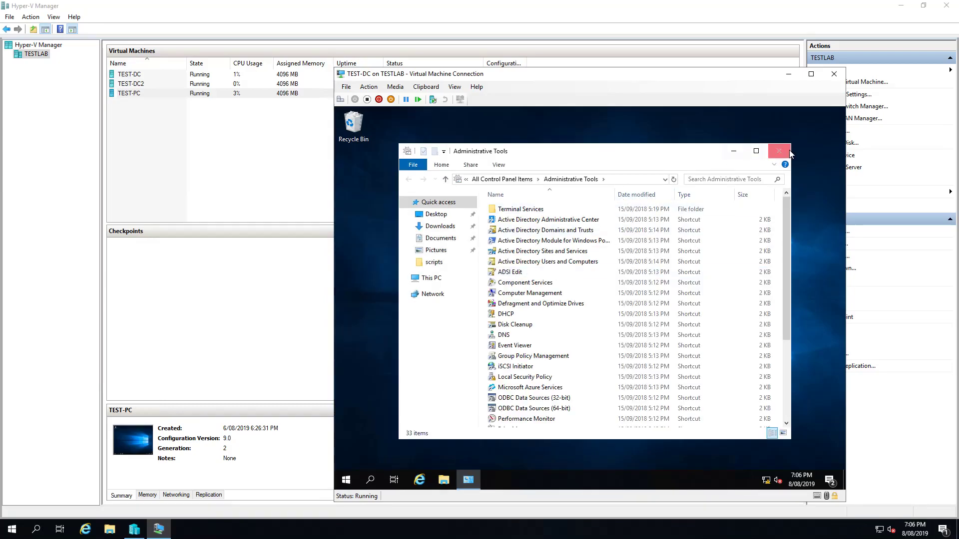
click(779, 151)
click(347, 480)
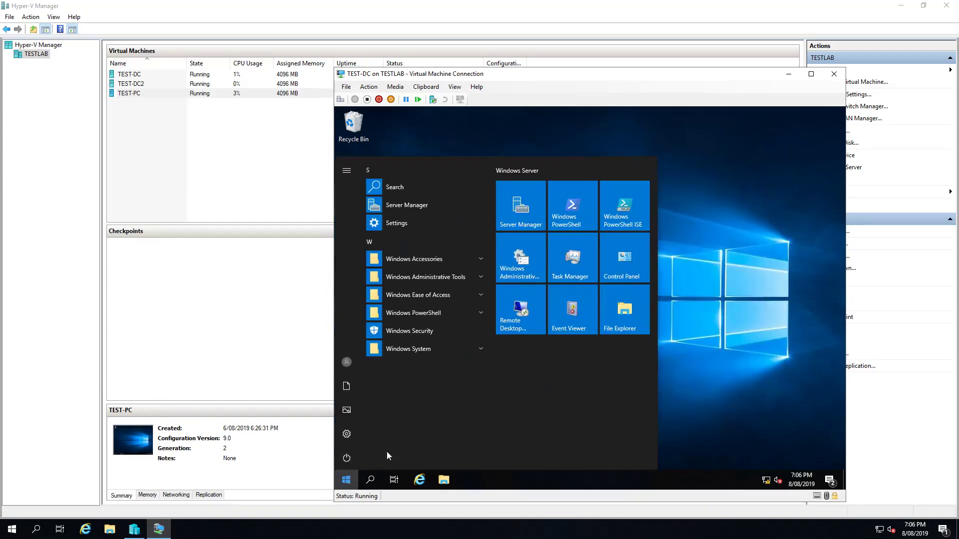
click(524, 268)
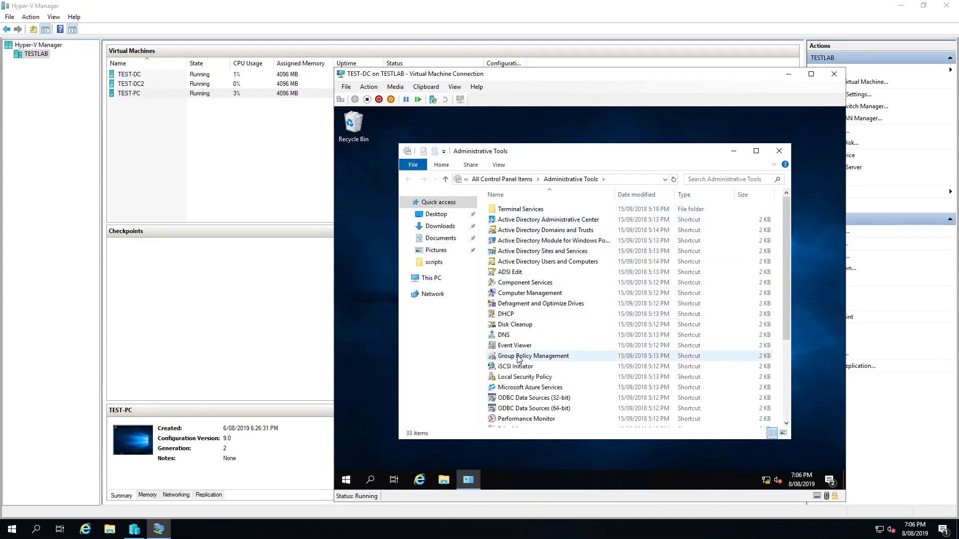
Launch Group Policy Management and confirm the TESTLAB Users OU has no linked GPOs
click(517, 357)
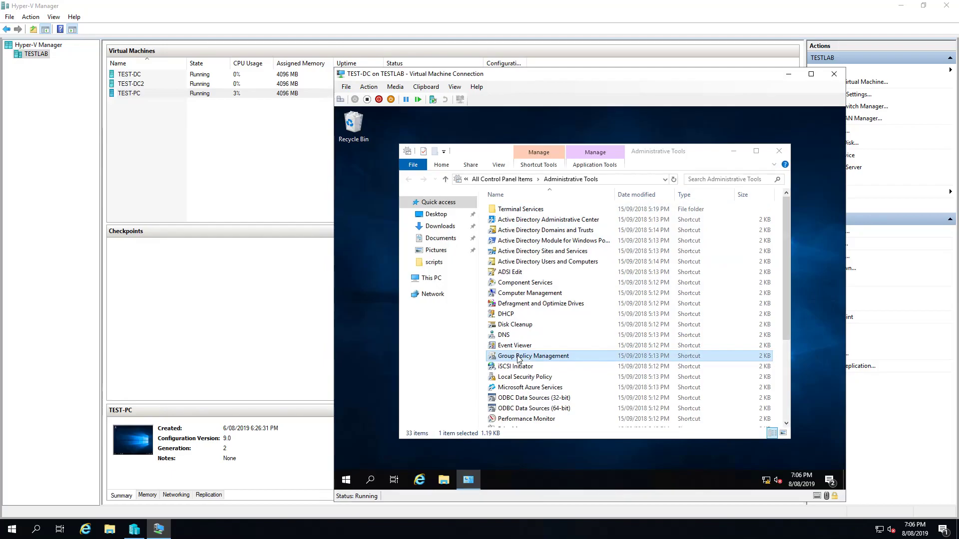
double_click(519, 356)
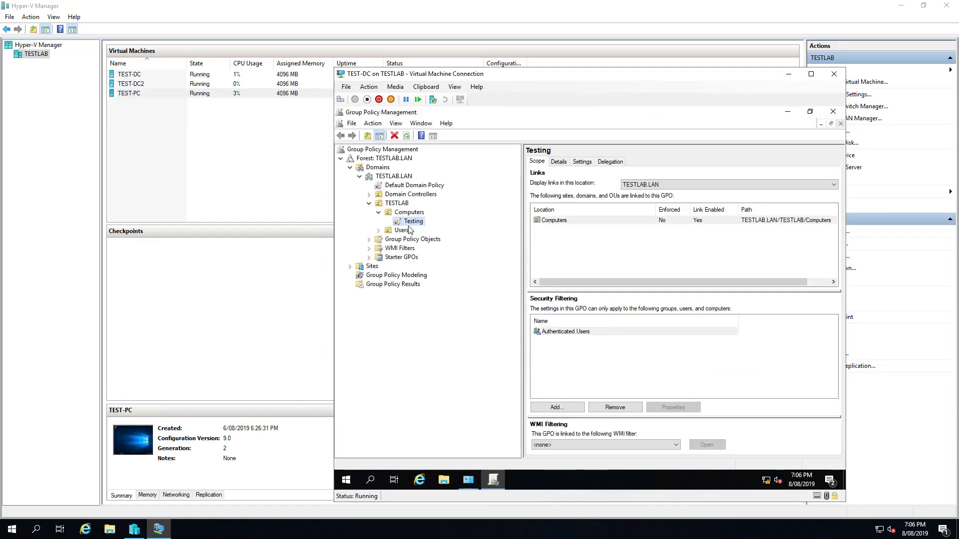
click(399, 232)
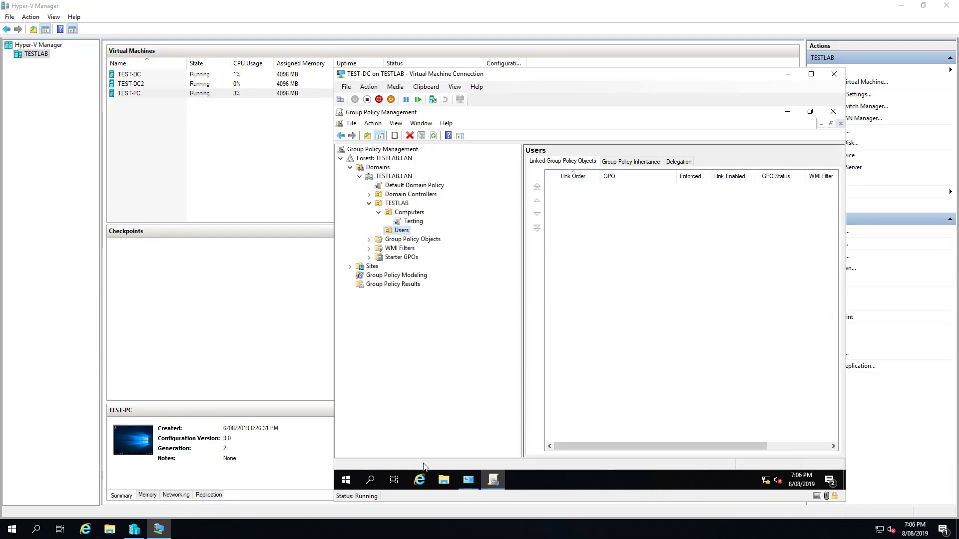
click(470, 480)
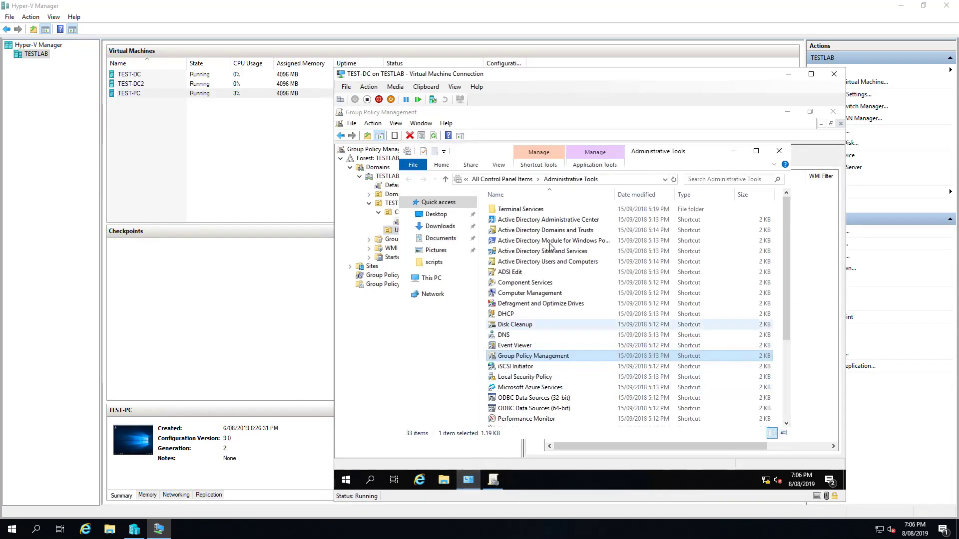
click(558, 262)
Check the test client account's properties in the TESTLAB Users OU, then return to Group Policy Management
double_click(558, 261)
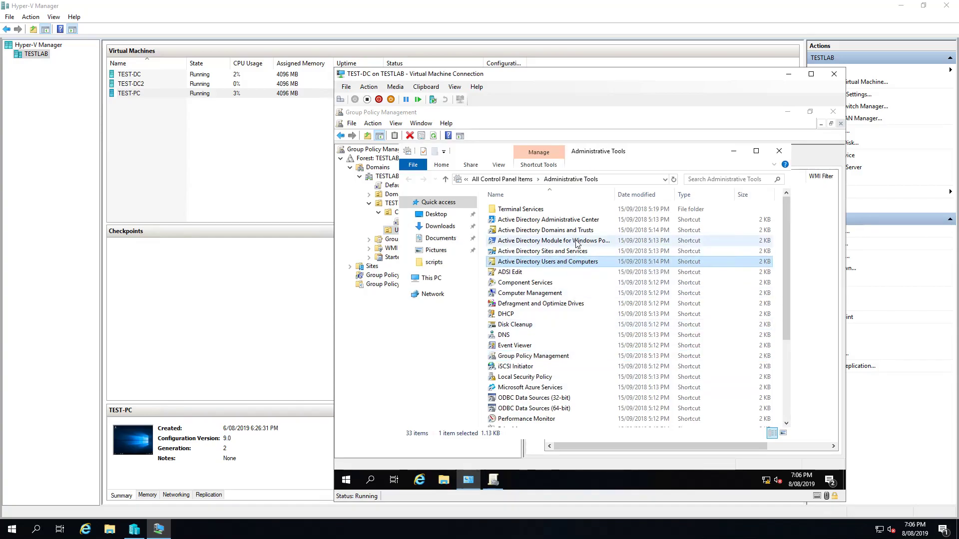
click(428, 287)
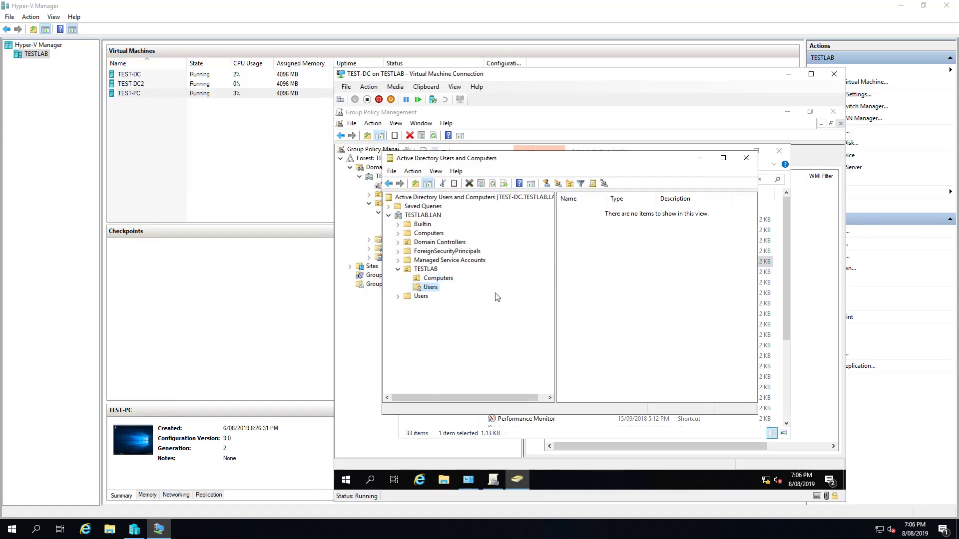
double_click(579, 219)
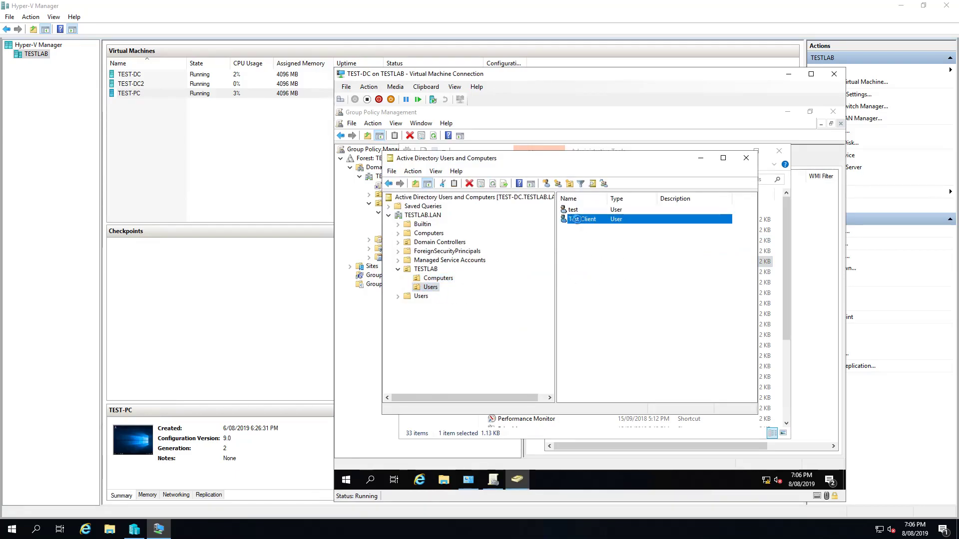
click(546, 192)
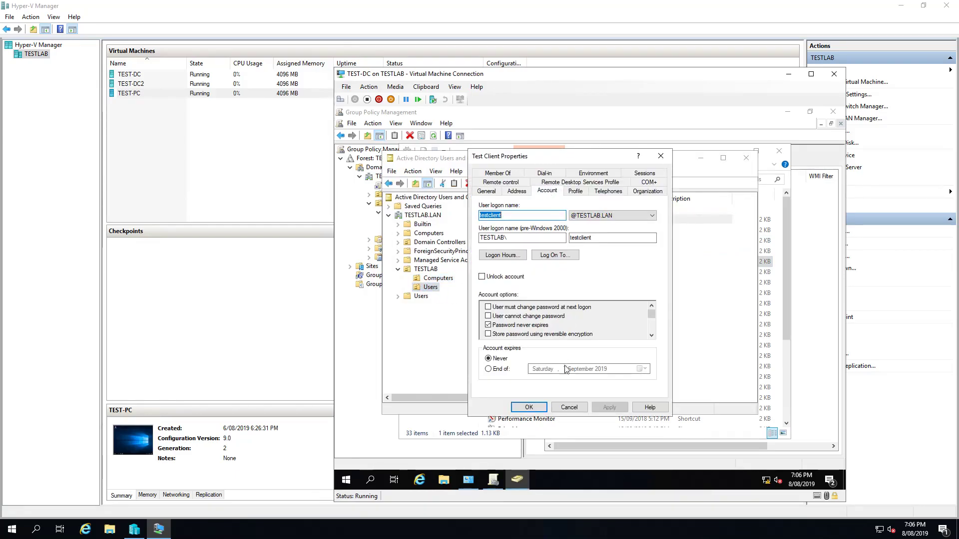
click(568, 407)
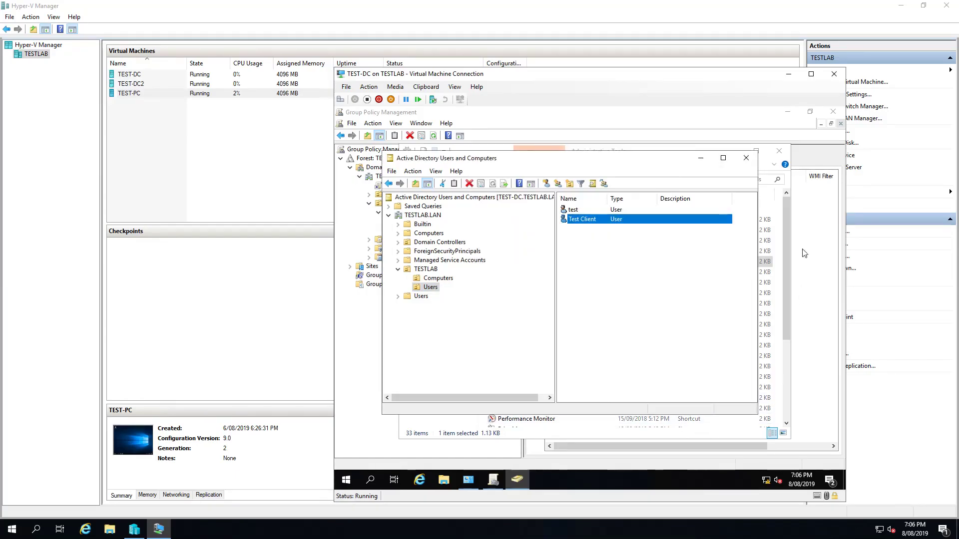
click(789, 244)
click(493, 481)
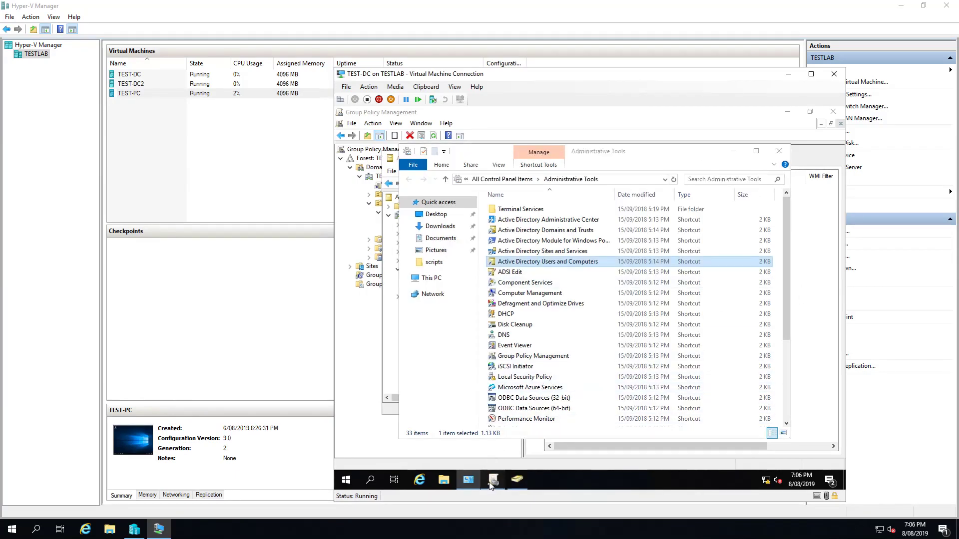
Create a GPO named 'Mapped Network Drives' linked to the TESTLAB Users OU and select its link
right_click(398, 230)
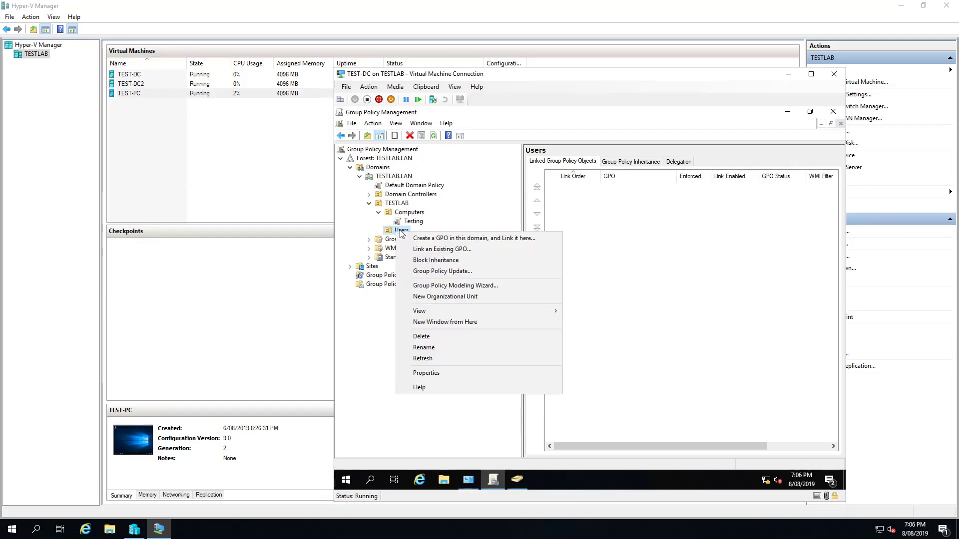
click(408, 239)
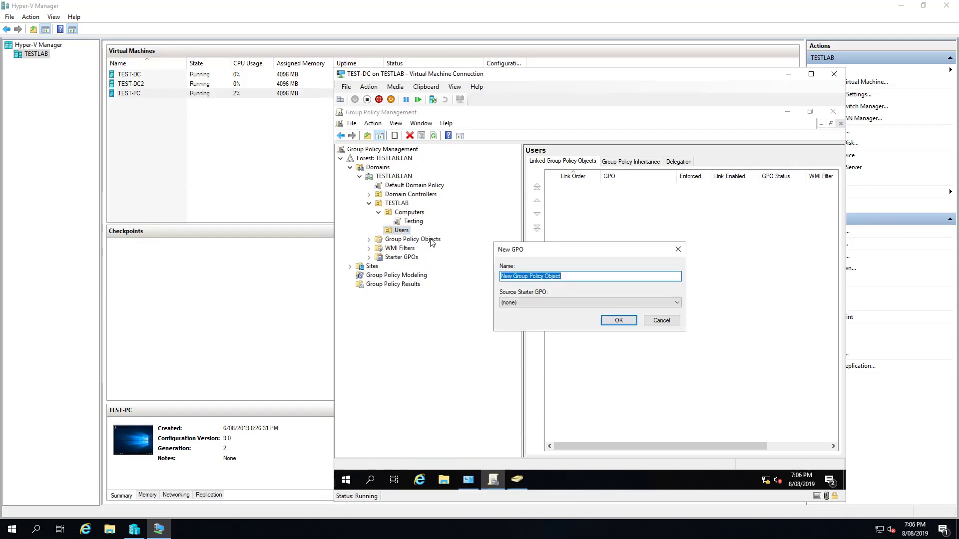
text(N)
text(Mapped )
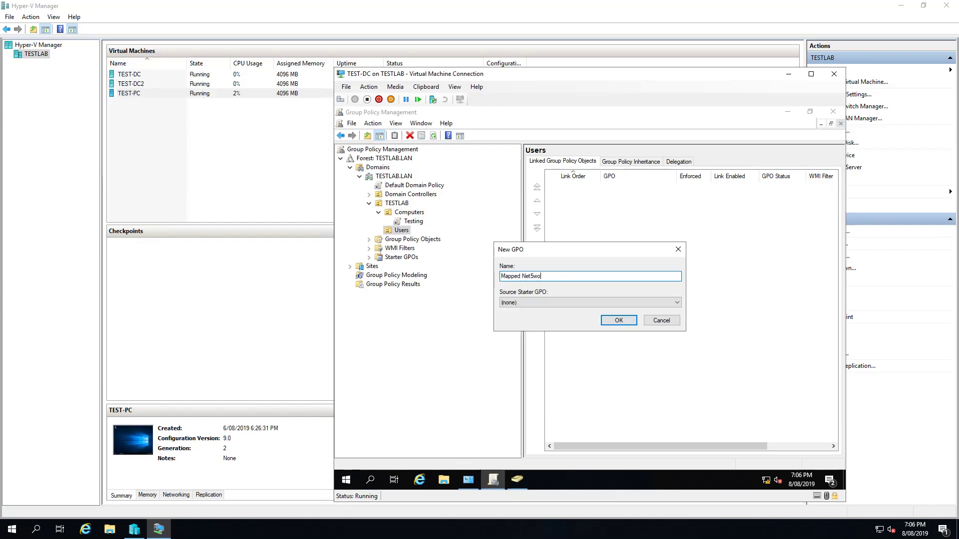
text(Network Drives)
key(Return)
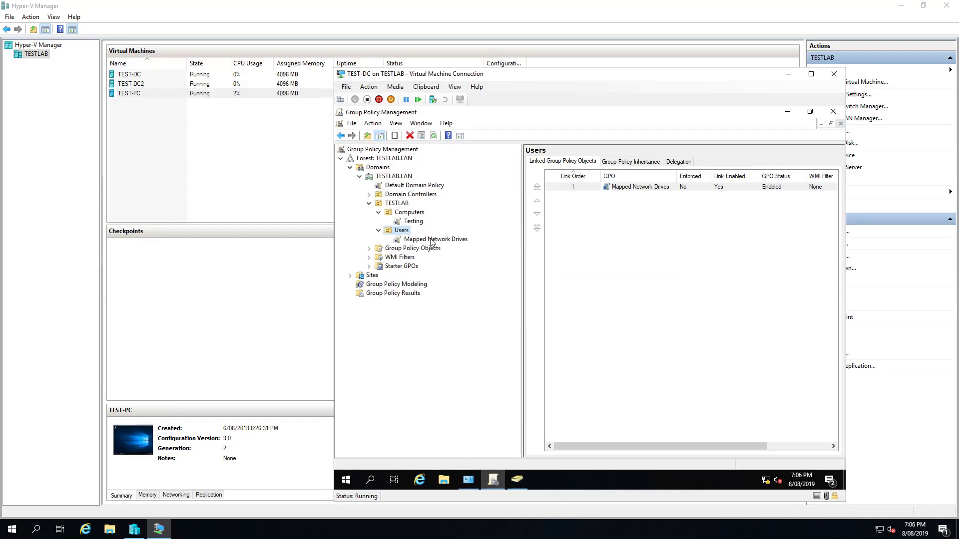
click(432, 240)
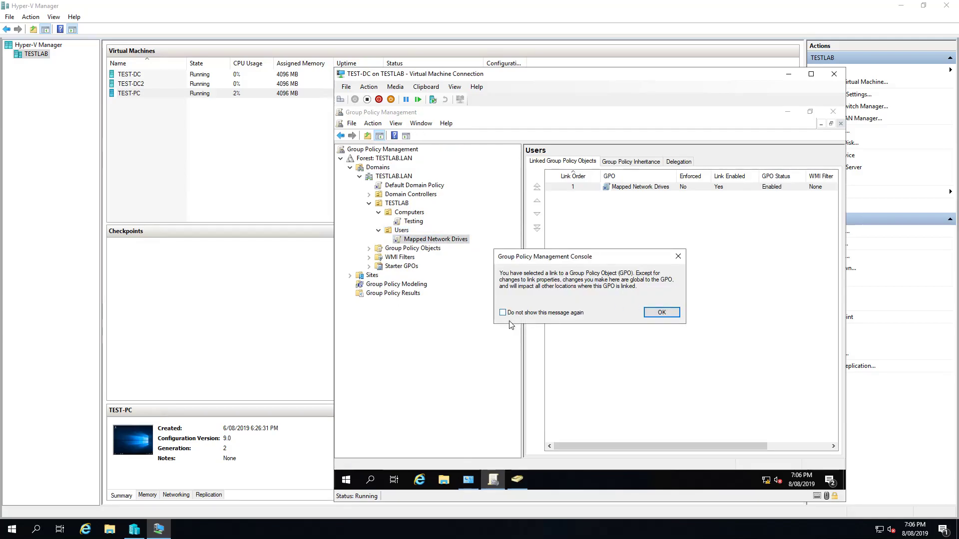
click(662, 312)
Edit the GPO and navigate to User Configuration > Preferences > Windows Settings > Drive Maps
right_click(414, 243)
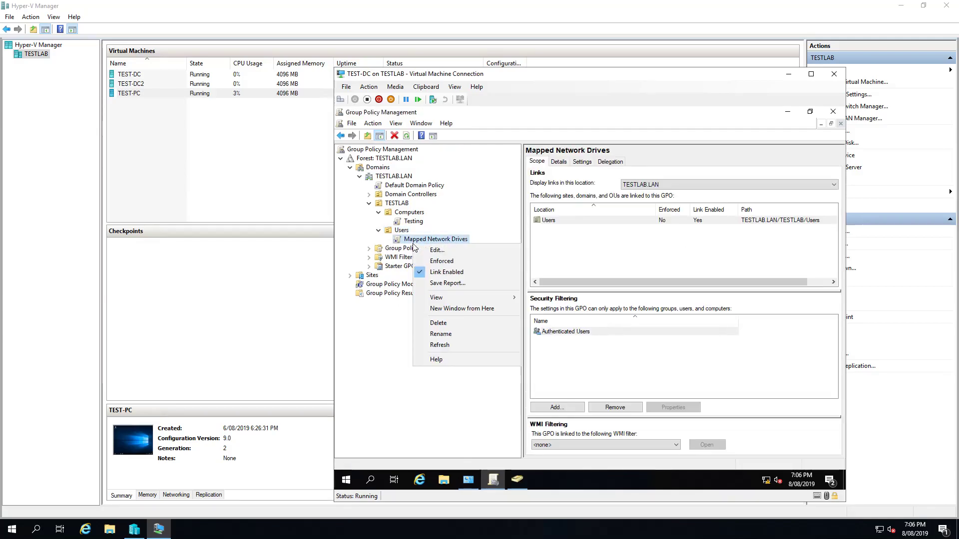
click(433, 251)
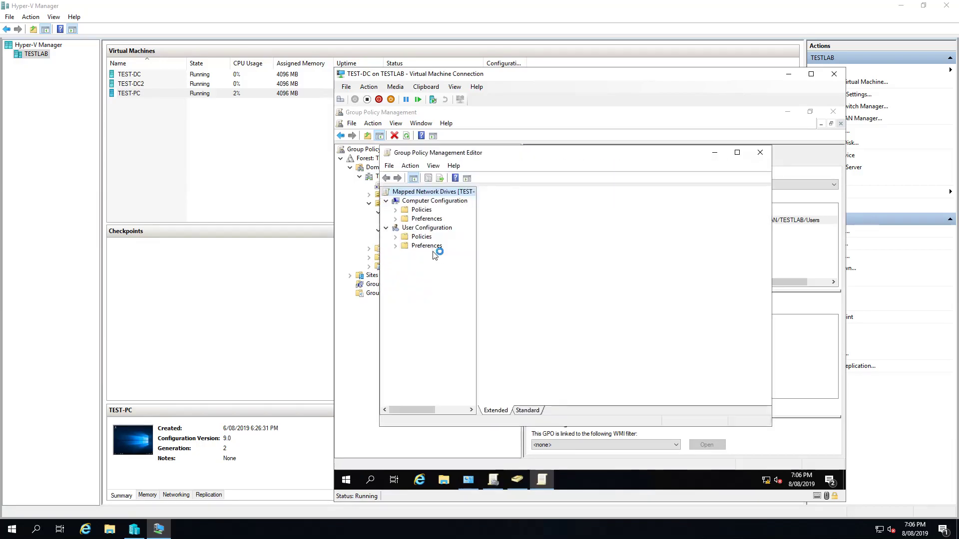
click(395, 246)
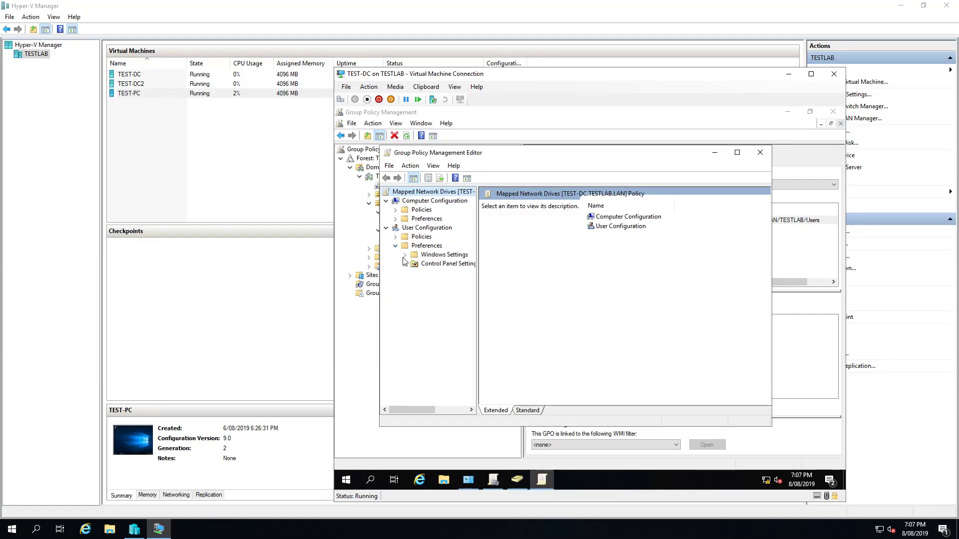
click(405, 256)
click(435, 274)
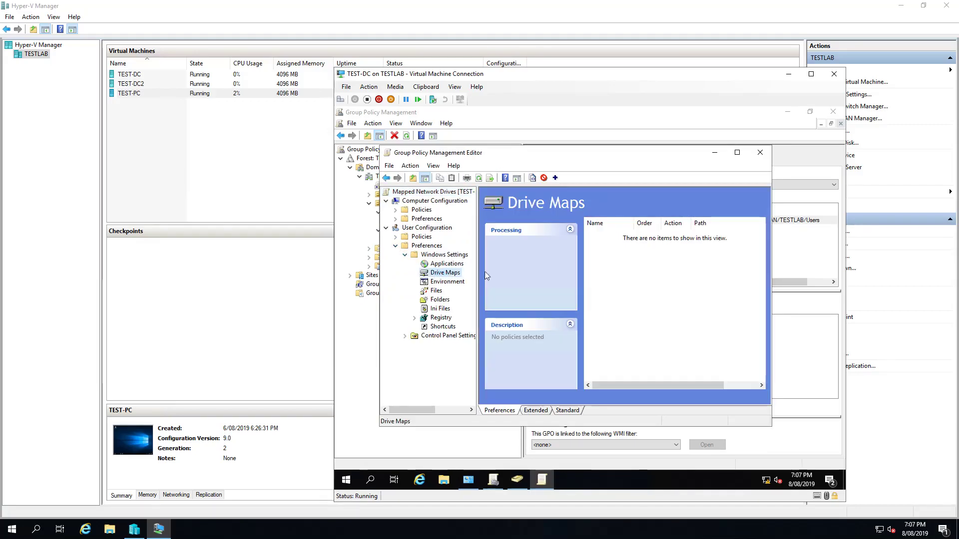
Add a new Mapped Drive entry with its action set to Create
right_click(625, 271)
mouse_move(673, 280)
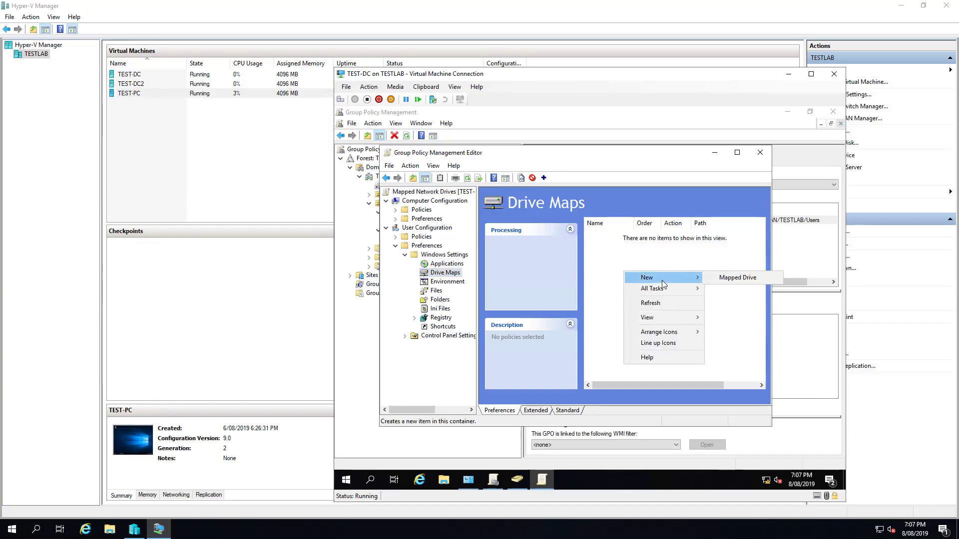
click(734, 278)
click(556, 216)
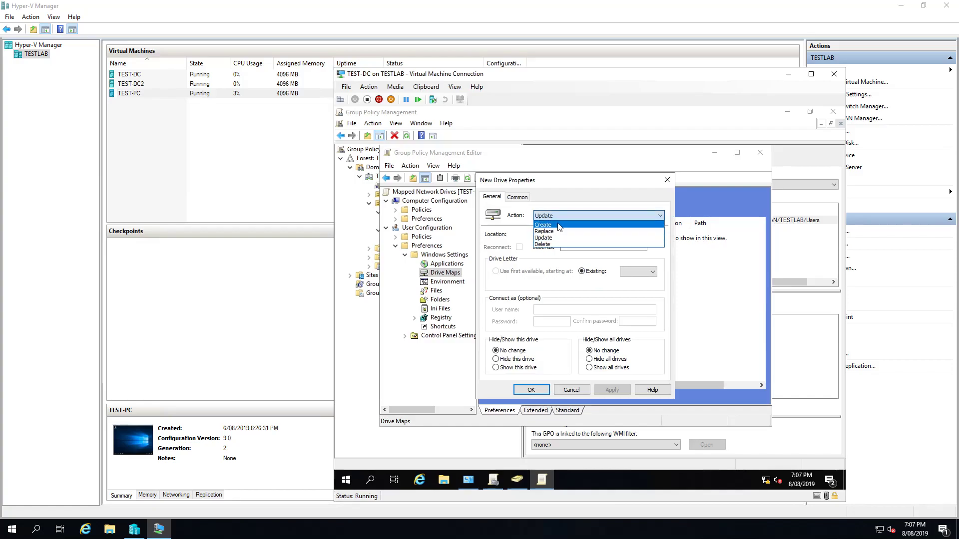
click(545, 224)
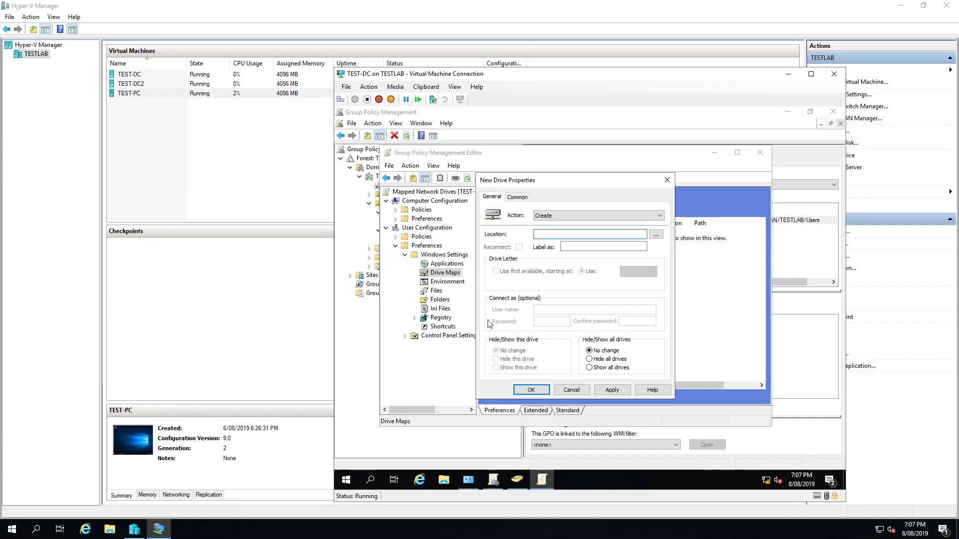
Browse to \\TEST-DC\Shared Drives in File Explorer, select its full network path, and close the window
click(444, 480)
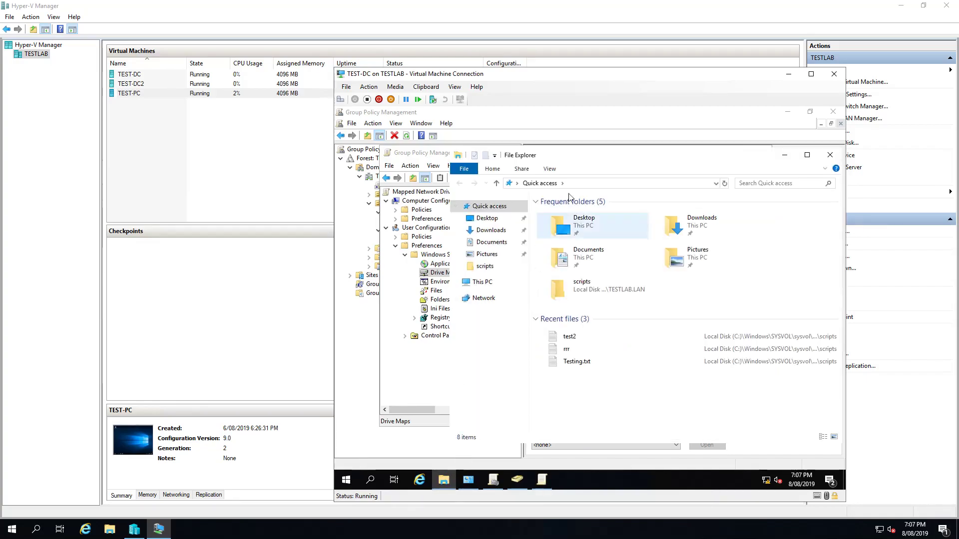
key(alt+d)
text(\\)
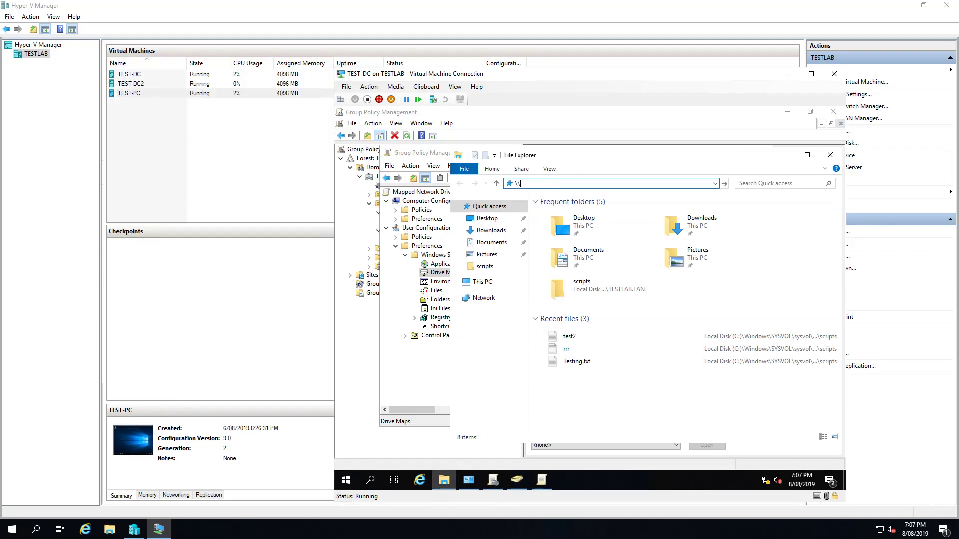
text(TEST-DC)
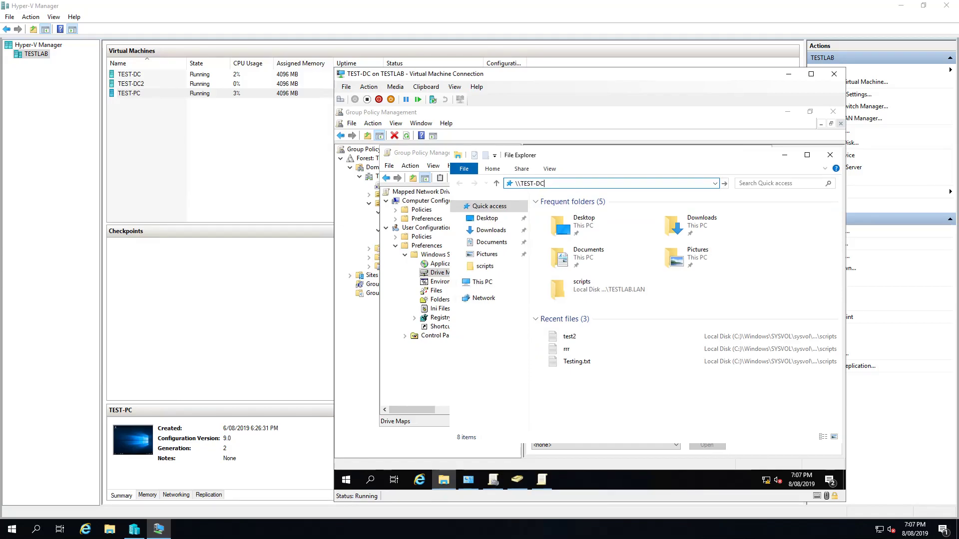
key(Return)
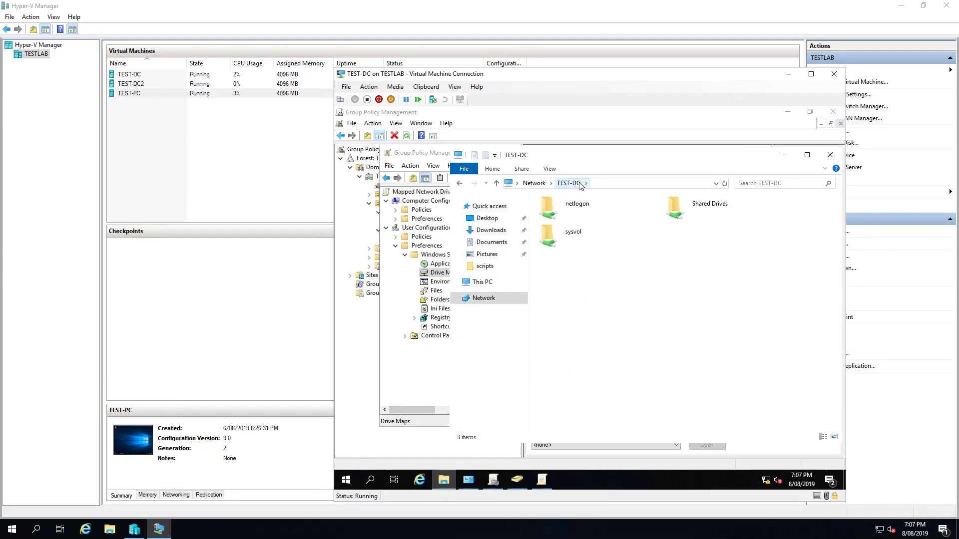
double_click(721, 213)
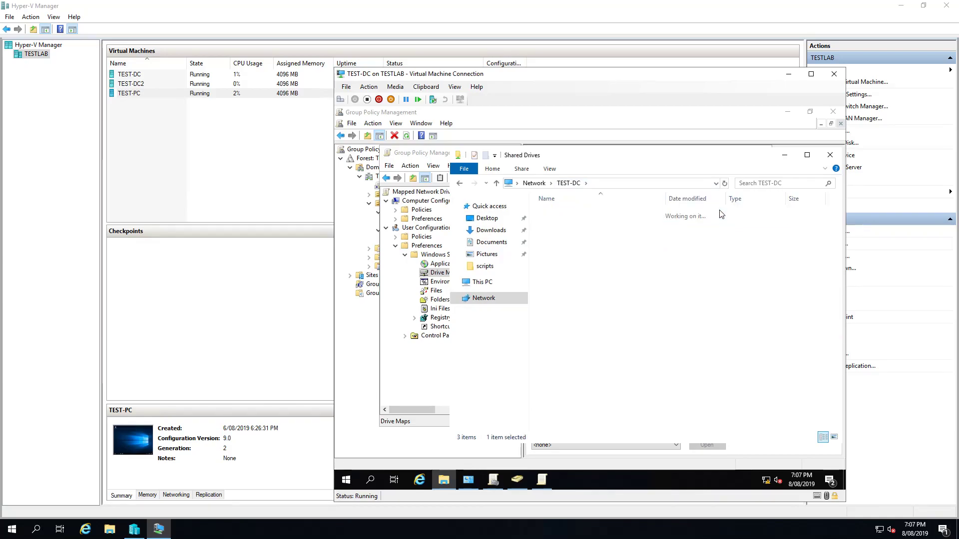
click(658, 185)
key(ctrl+c)
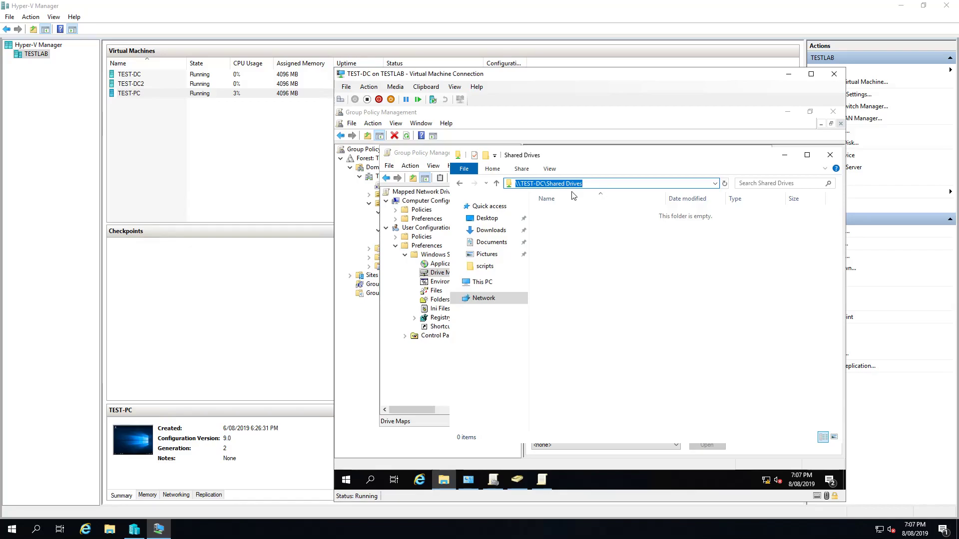
click(784, 156)
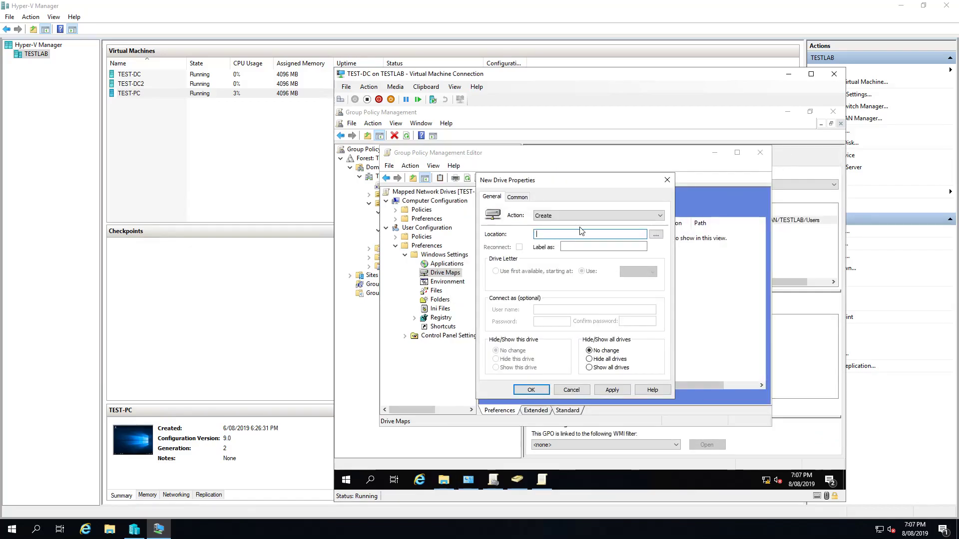
Set location \\TEST-DC\Shared Drives, enable Reconnect, label 'Shared Network Drive', and choose drive letter S
key(ctrl+v)
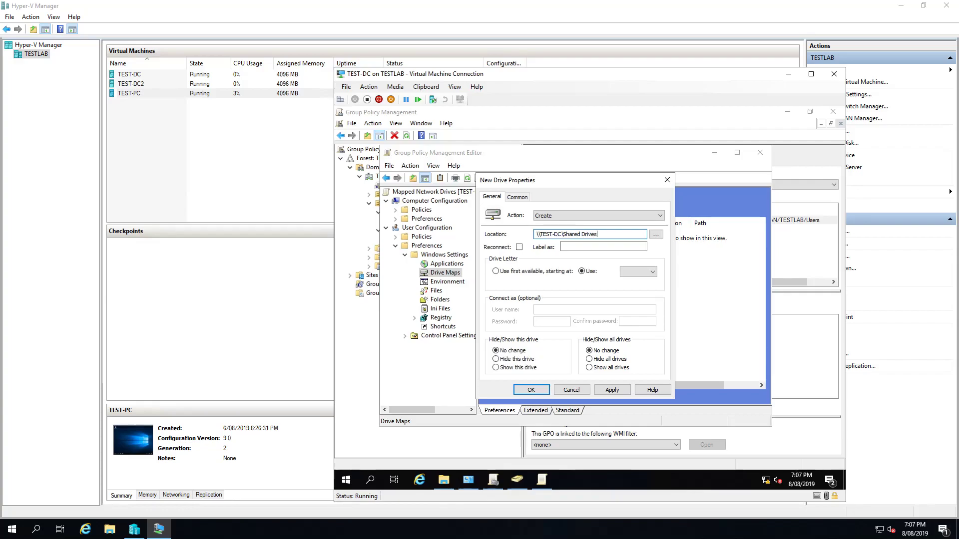
click(520, 247)
click(580, 247)
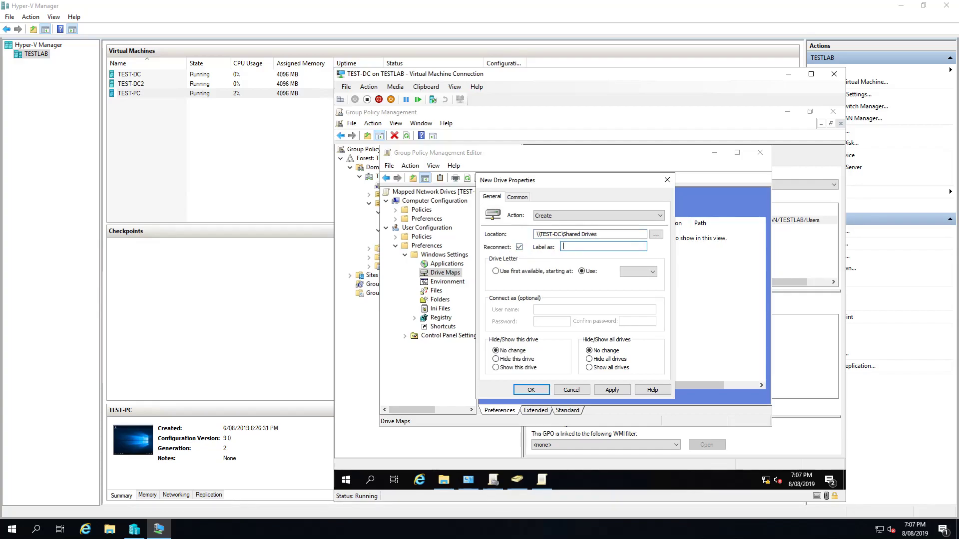
text(Shared Network Drive)
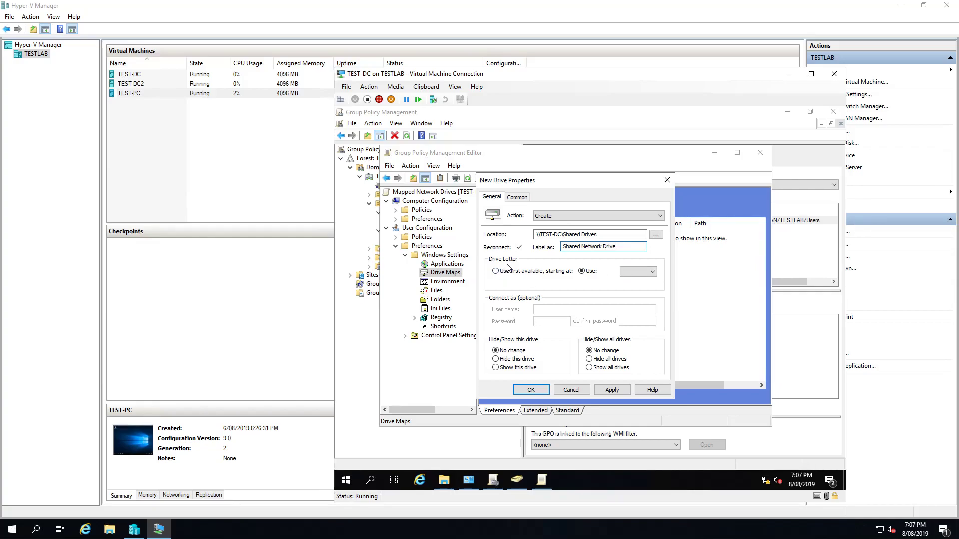
click(634, 276)
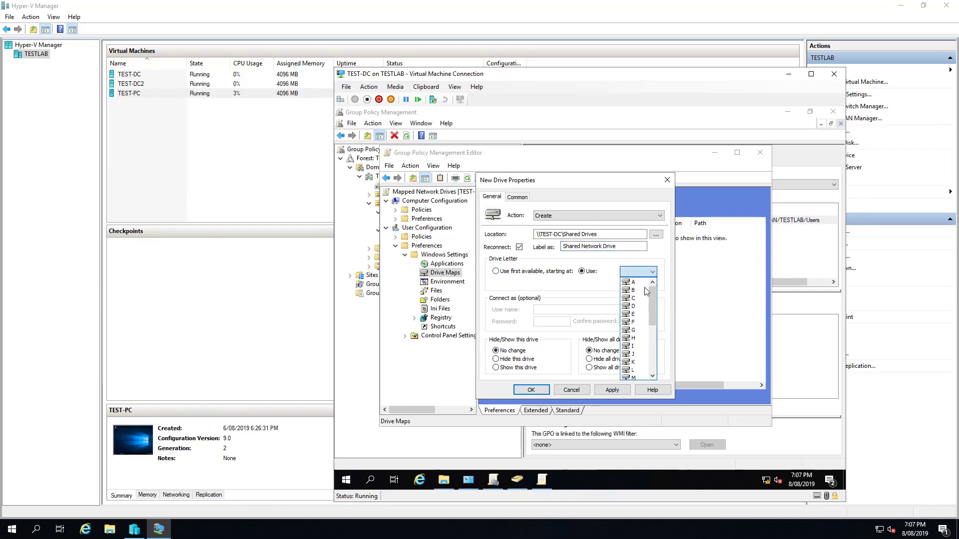
drag(652, 320, 647, 355)
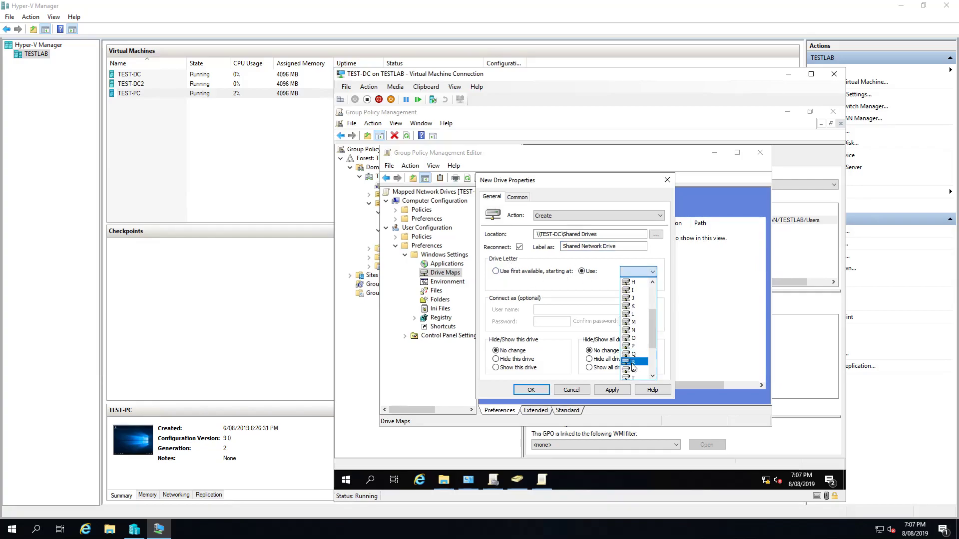
click(638, 369)
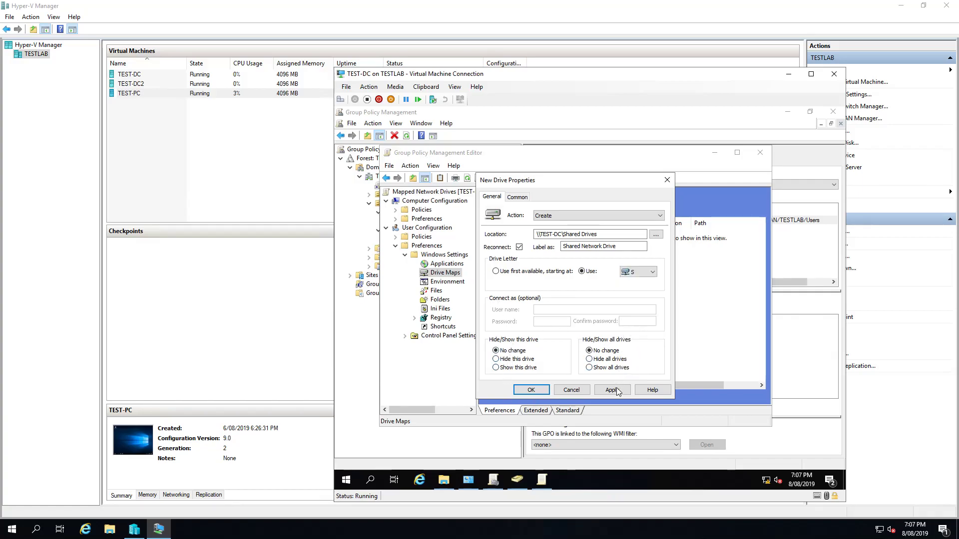
Review the Common options, save the S: drive mapping, and close the Group Policy Management Editor
click(518, 198)
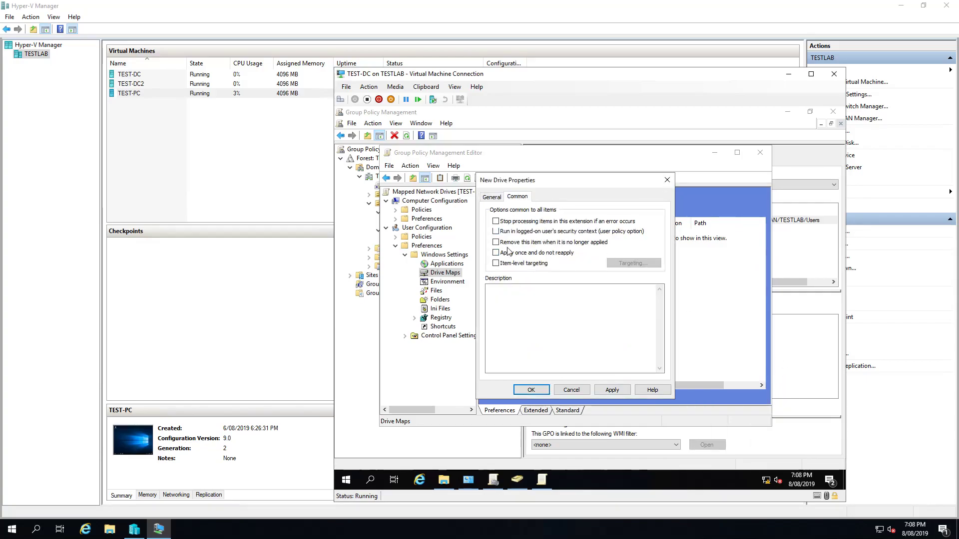
click(495, 199)
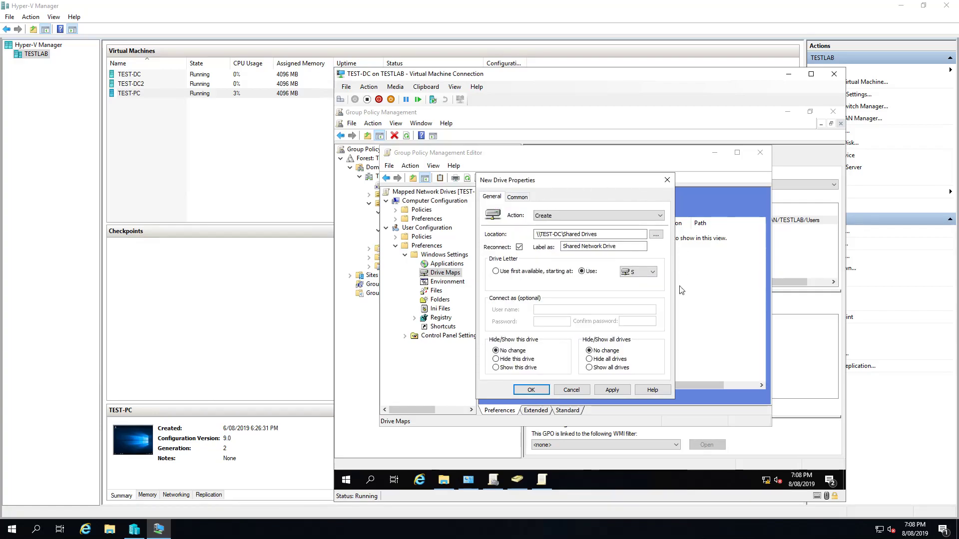
click(619, 392)
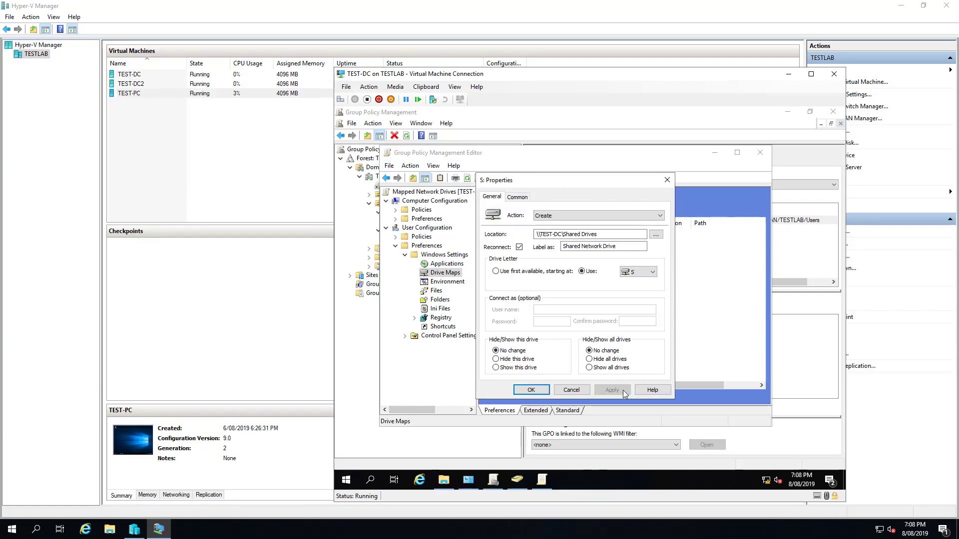
click(545, 392)
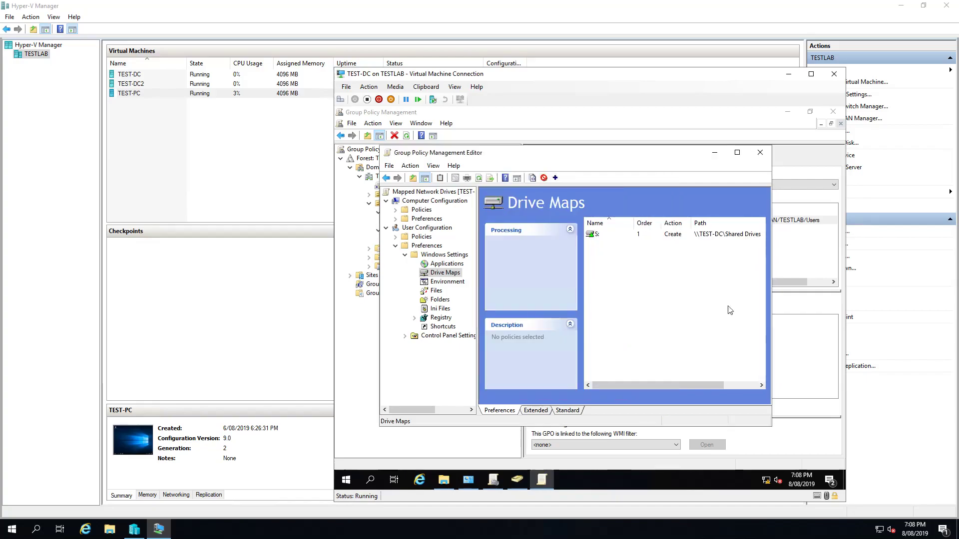
click(758, 158)
Leave TEST-DC and open This PC in File Explorer on the Windows 10 client
click(834, 74)
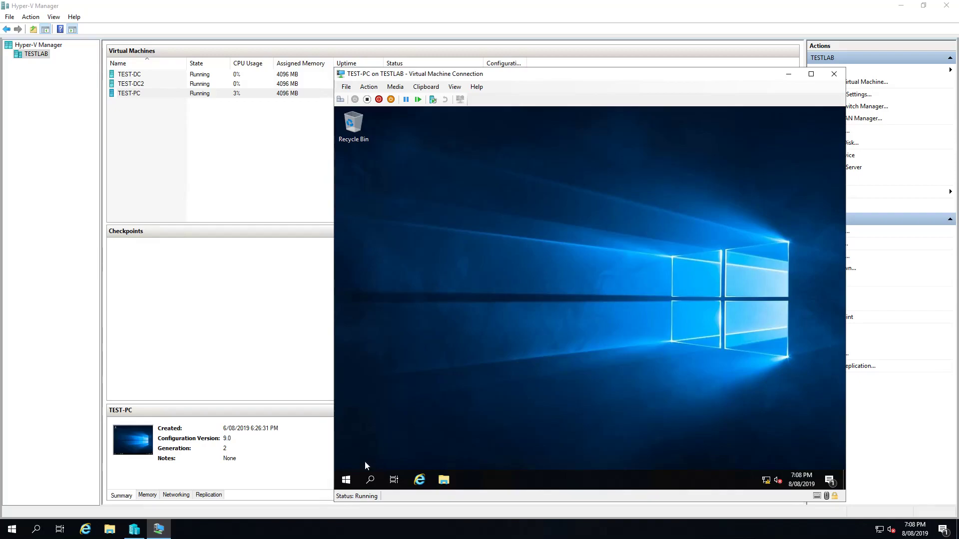
click(443, 478)
click(432, 268)
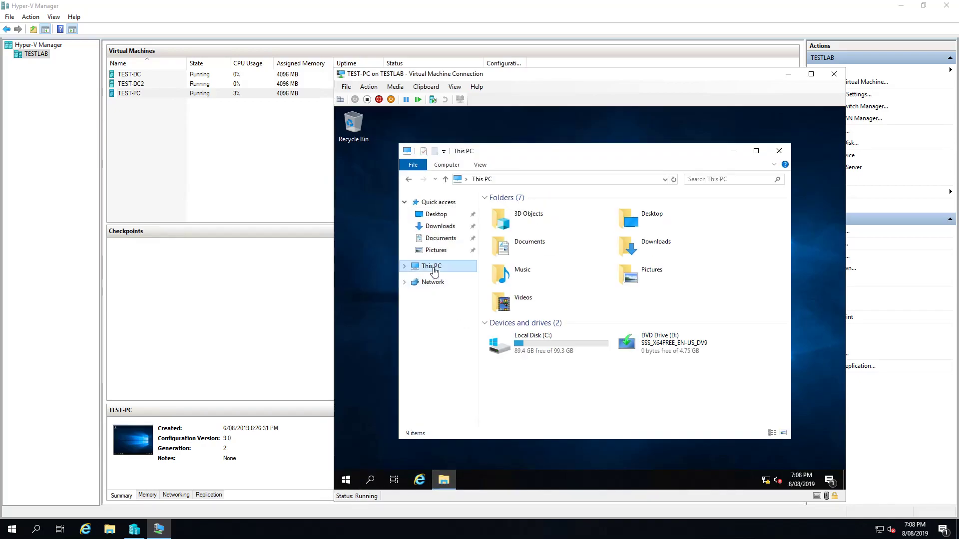
click(590, 395)
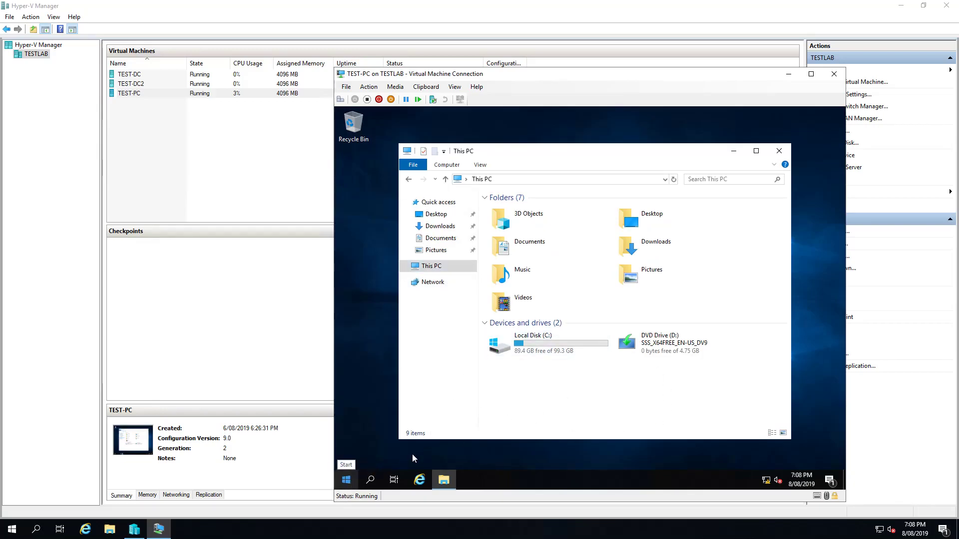
Run 'gpupdate /force' from the Run box so Shared Network Drive (S:) appears
key(super+r)
text(gpupda)
key(BackSpace)
text(t)
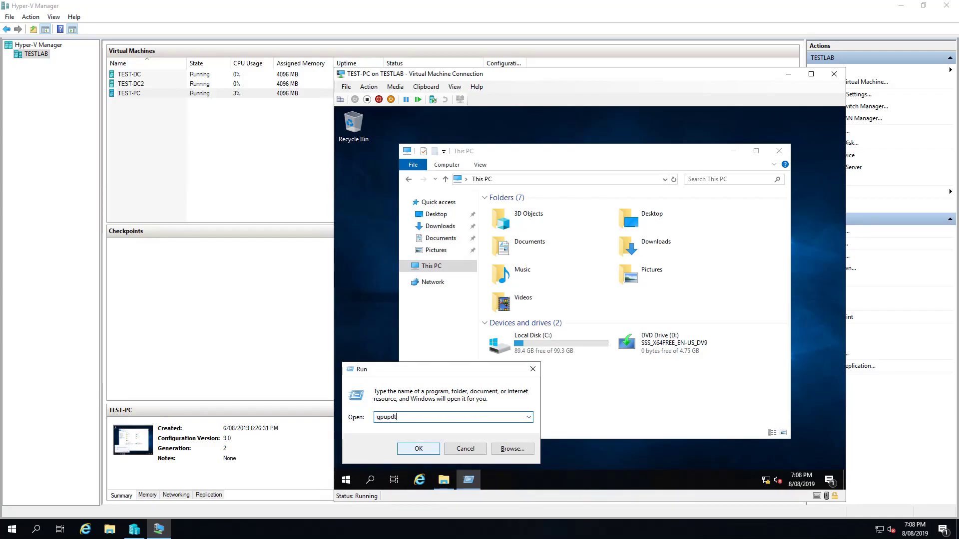
text(e /force)
key(Return)
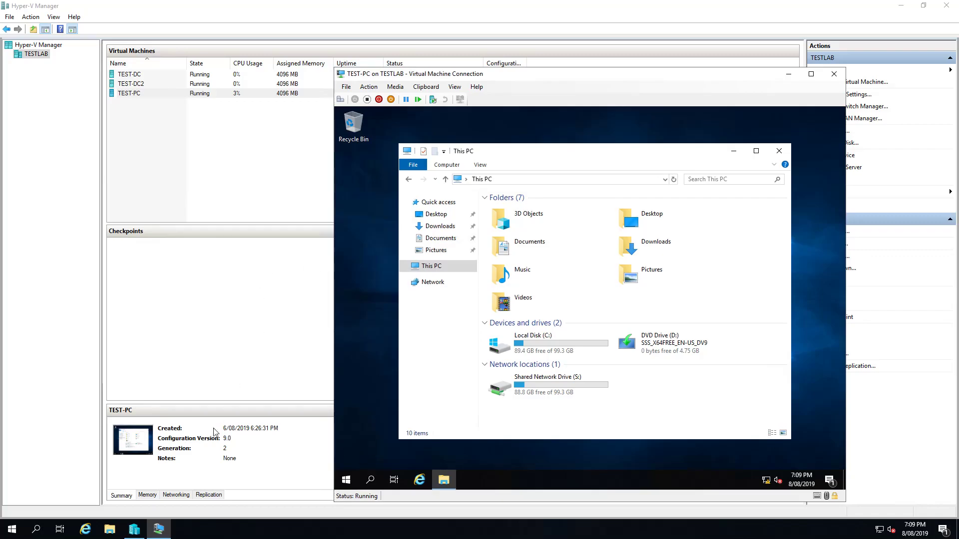
Minimize the client window and return to the TEST-DC virtual machine console
click(165, 532)
click(165, 531)
click(162, 74)
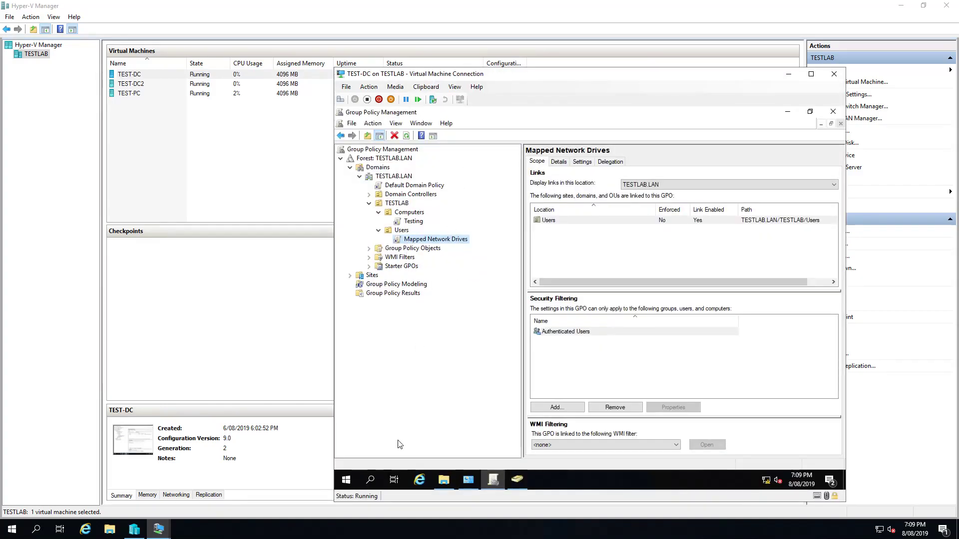
Inspect the test user's Profile tab home-folder Connect option, then cancel without saving
click(517, 482)
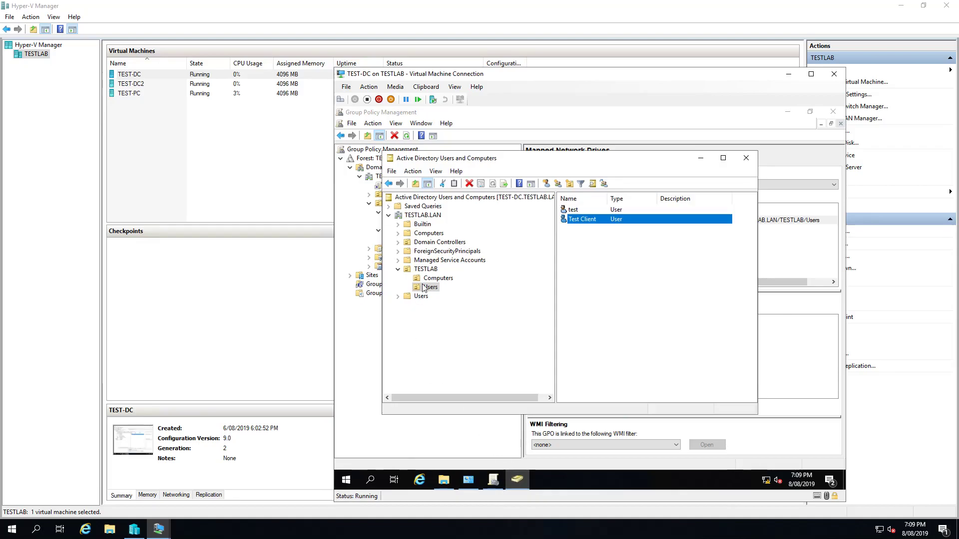
right_click(581, 216)
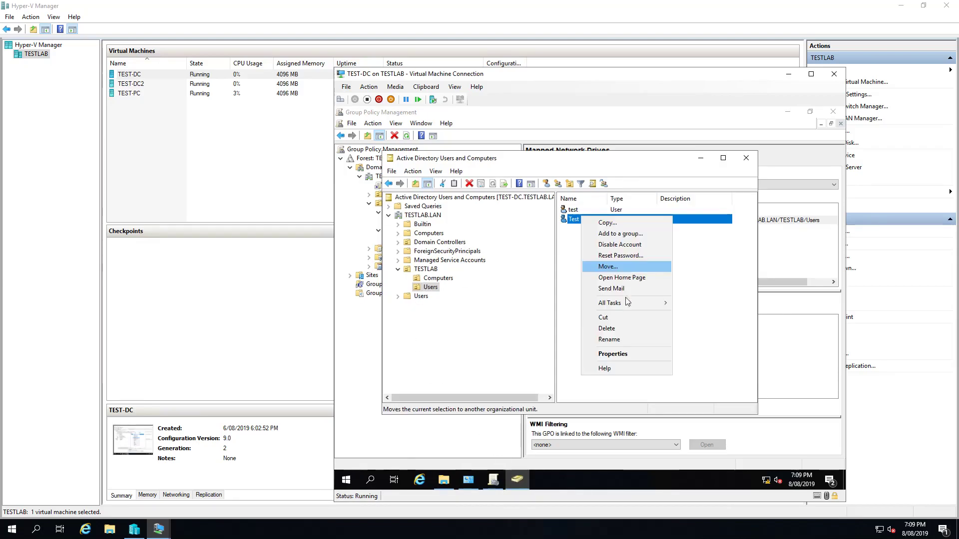
click(618, 355)
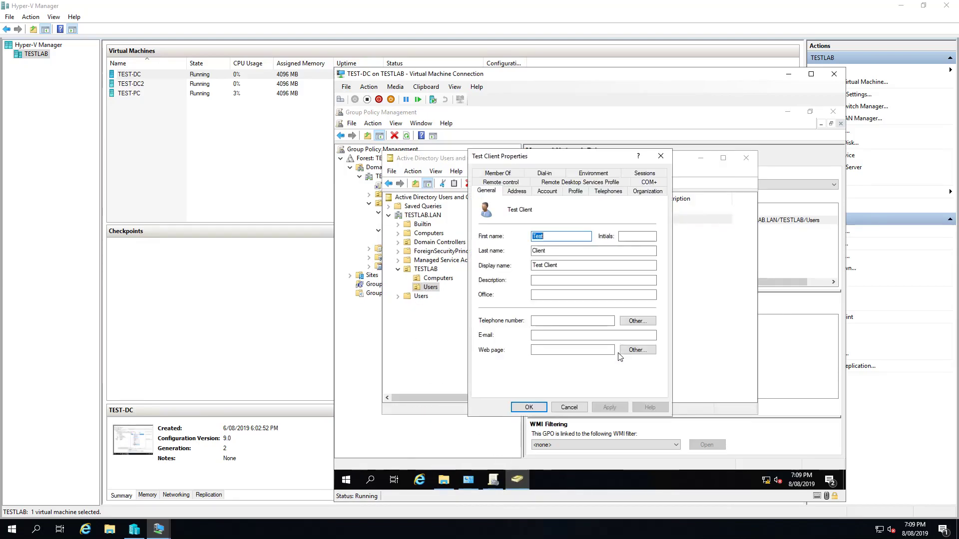
click(572, 194)
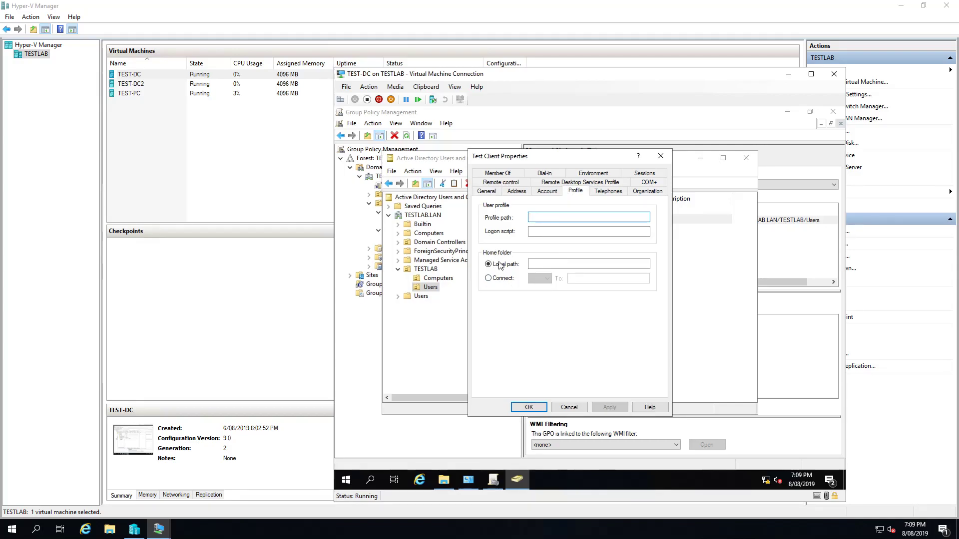
click(490, 279)
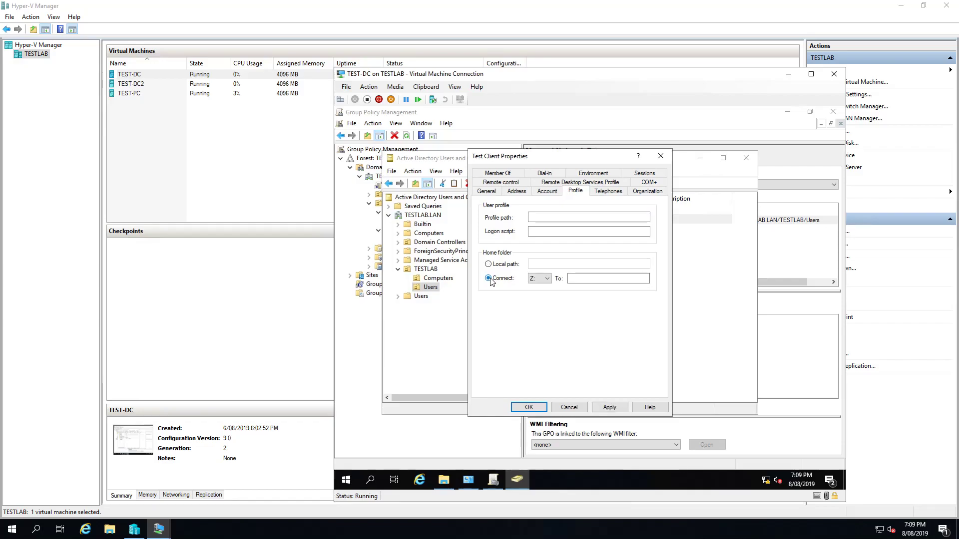
click(568, 407)
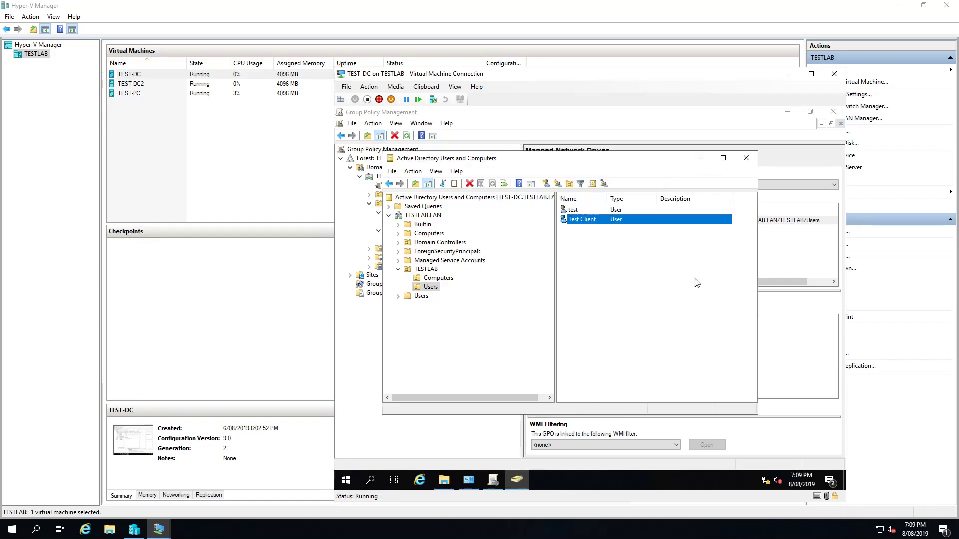
Close Active Directory Users and Computers, Group Policy Management and Administrative Tools
click(746, 157)
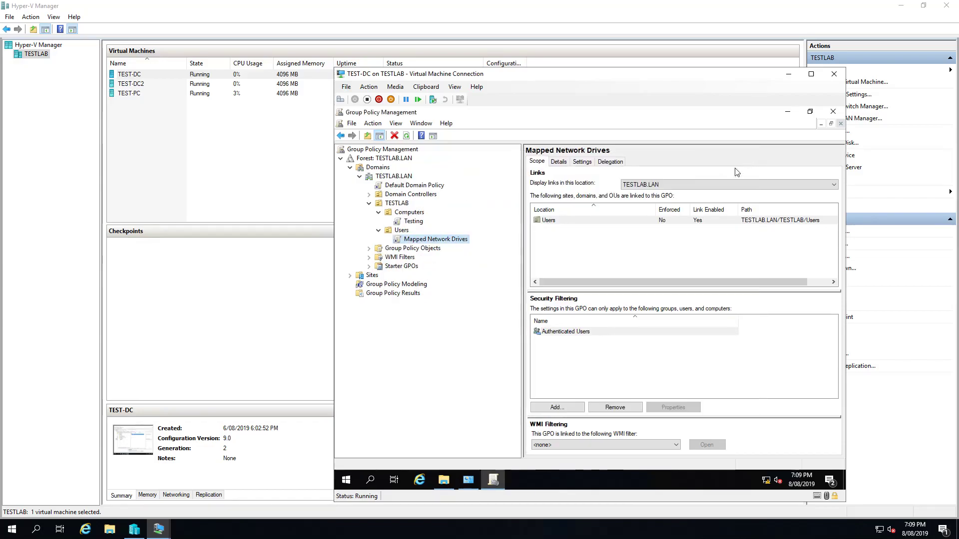
click(833, 111)
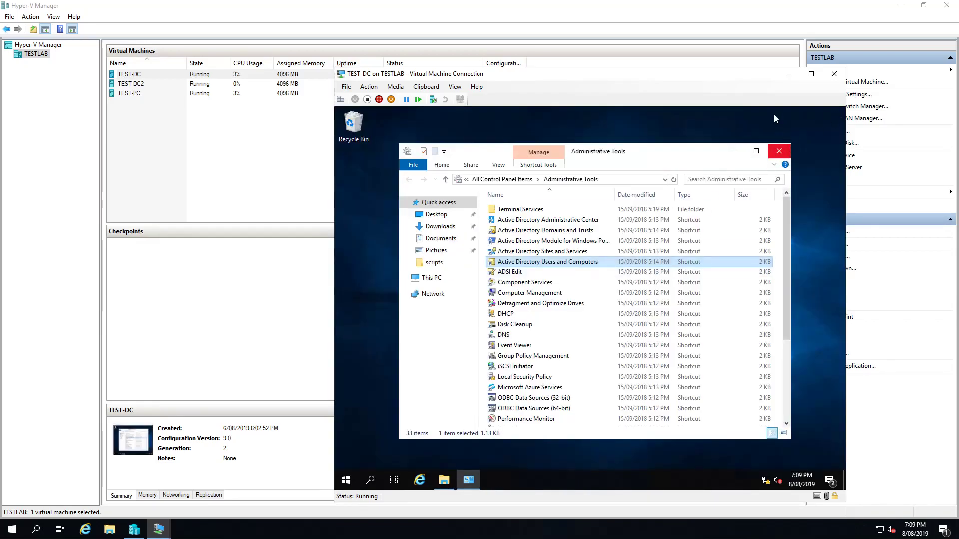
click(835, 119)
click(779, 151)
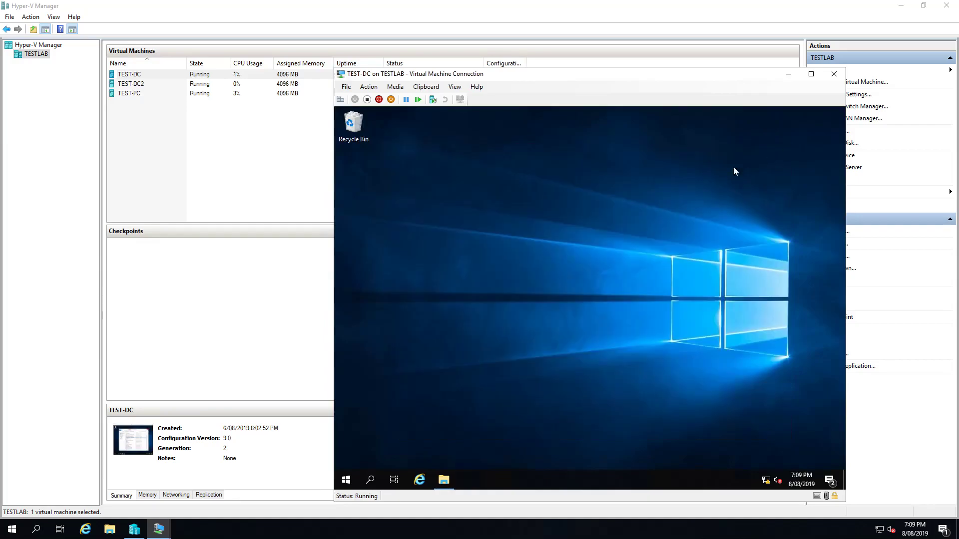